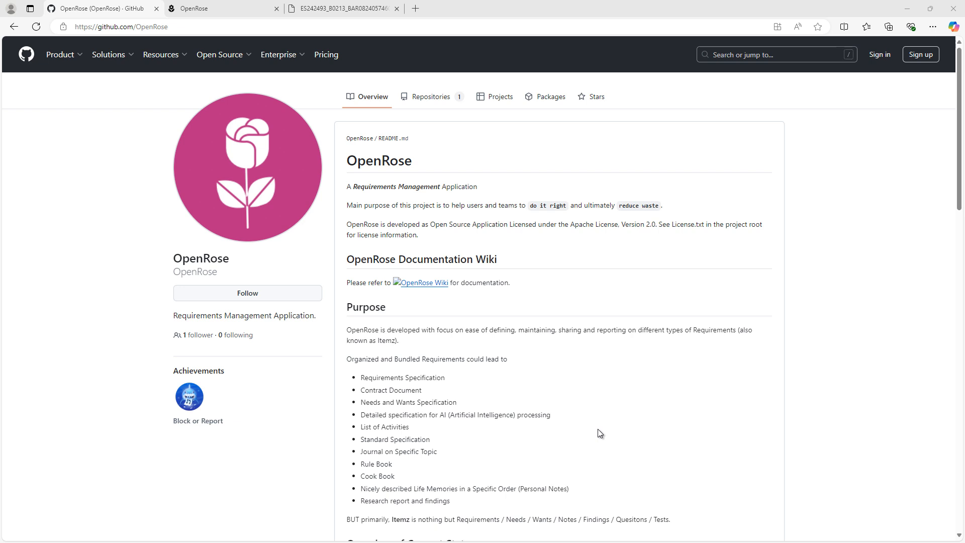
# Load the OpenRose welcome page by removing 'projects' from the address.
pyautogui.click(221, 8)
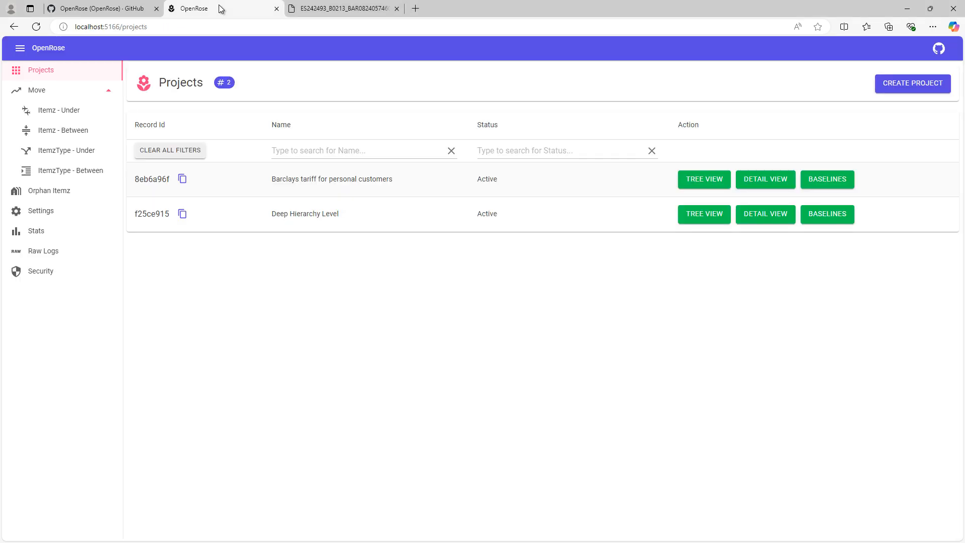
pyautogui.click(184, 28)
pyautogui.click(123, 26)
pyautogui.moveTo(123, 27); pyautogui.dragTo(209, 27)
pyautogui.press('BackSpace')
pyautogui.press('Return')
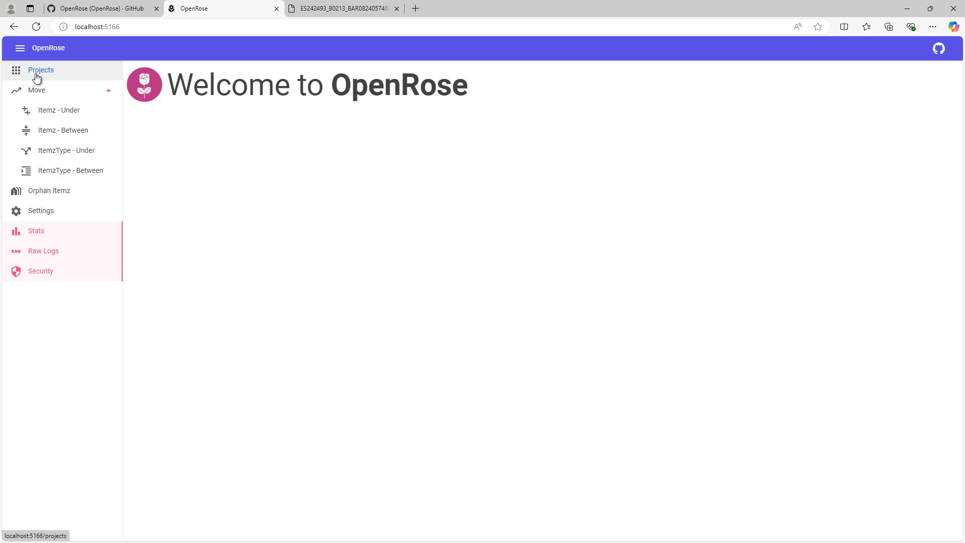
# Show the Projects list and highlight the Barclays tariff for personal customers project.
pyautogui.click(36, 77)
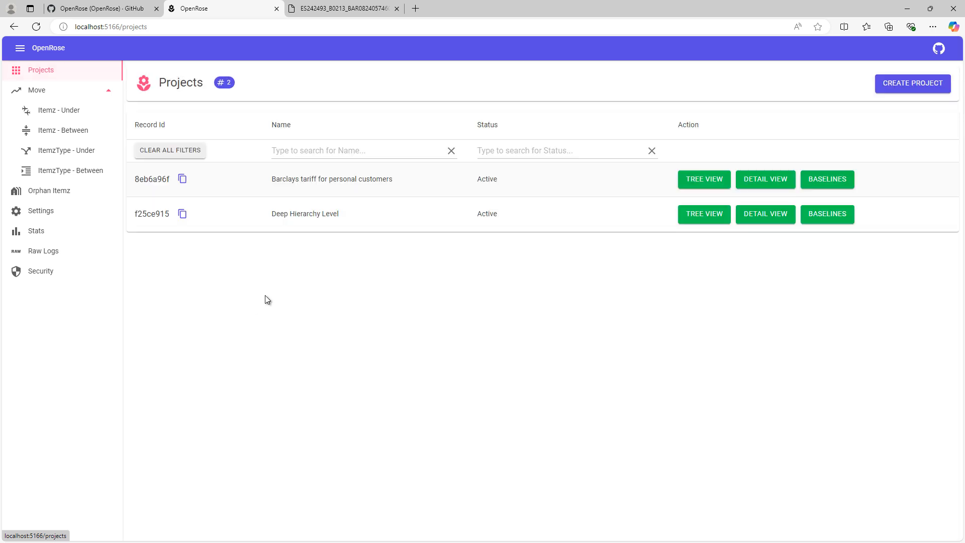
pyautogui.moveTo(264, 179); pyautogui.dragTo(419, 200)
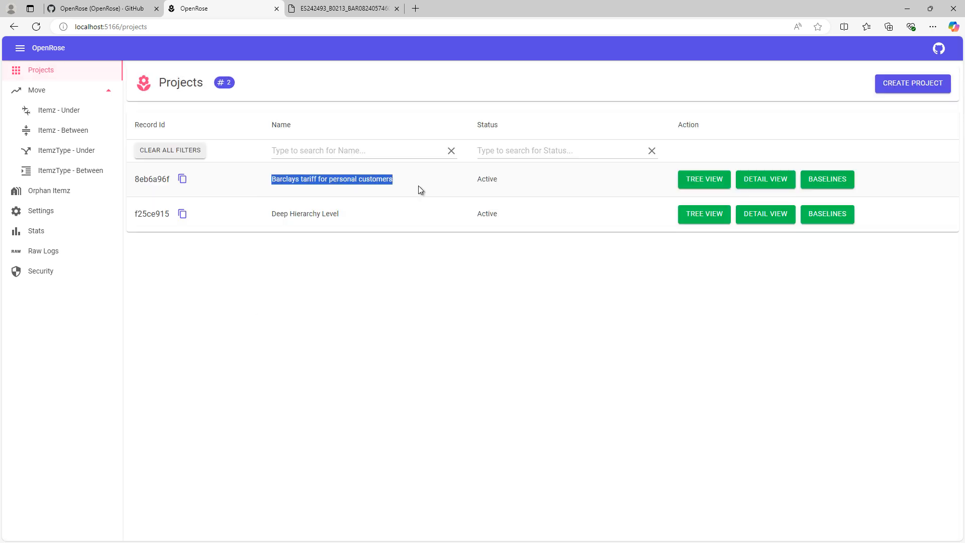
pyautogui.click(400, 306)
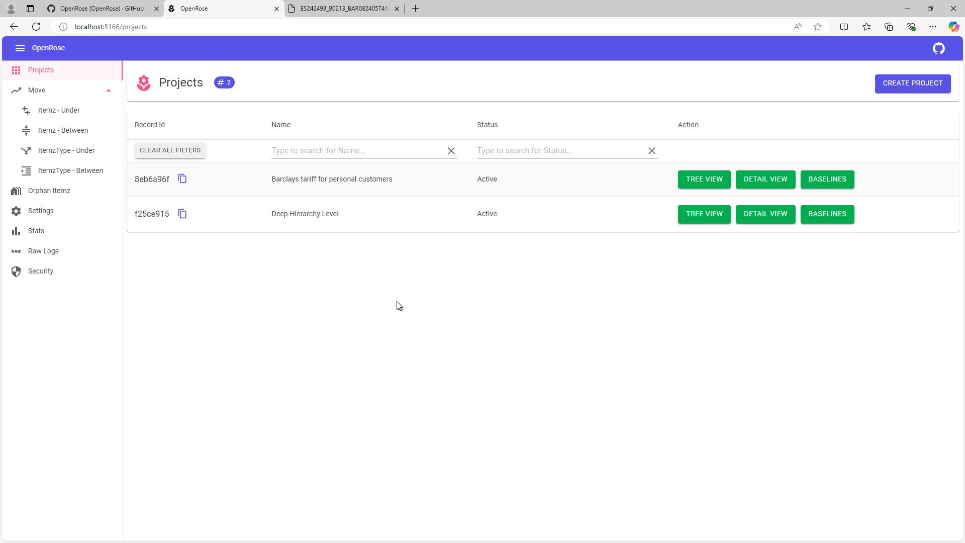
pyautogui.moveTo(272, 179); pyautogui.dragTo(417, 180)
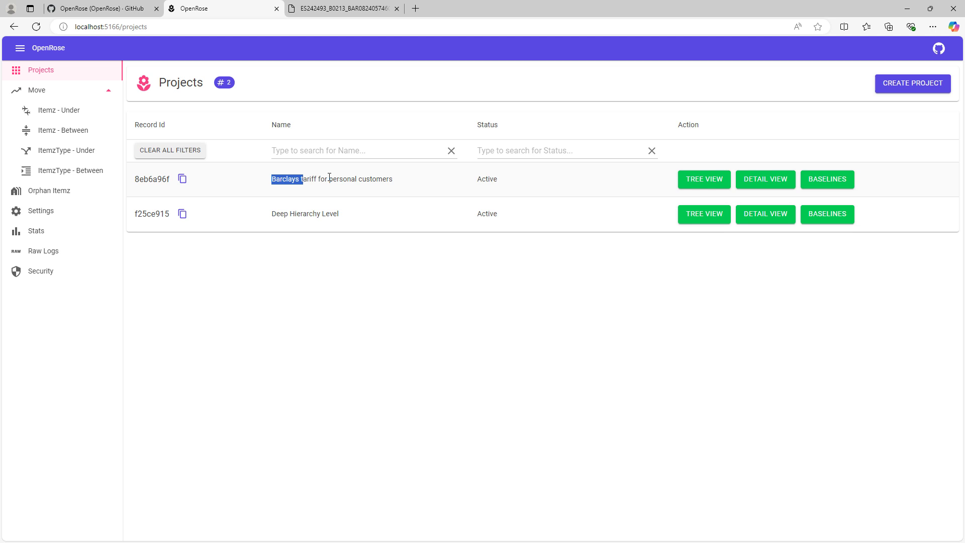
pyautogui.click(417, 181)
# Show the Barclays tariff project's detail view, then bring up the source tariff PDF.
pyautogui.click(765, 179)
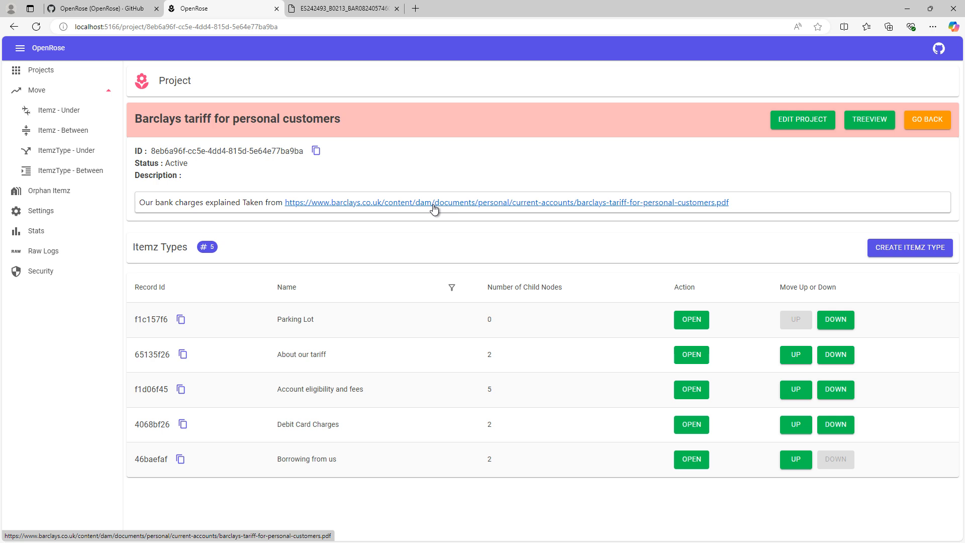
pyautogui.click(335, 8)
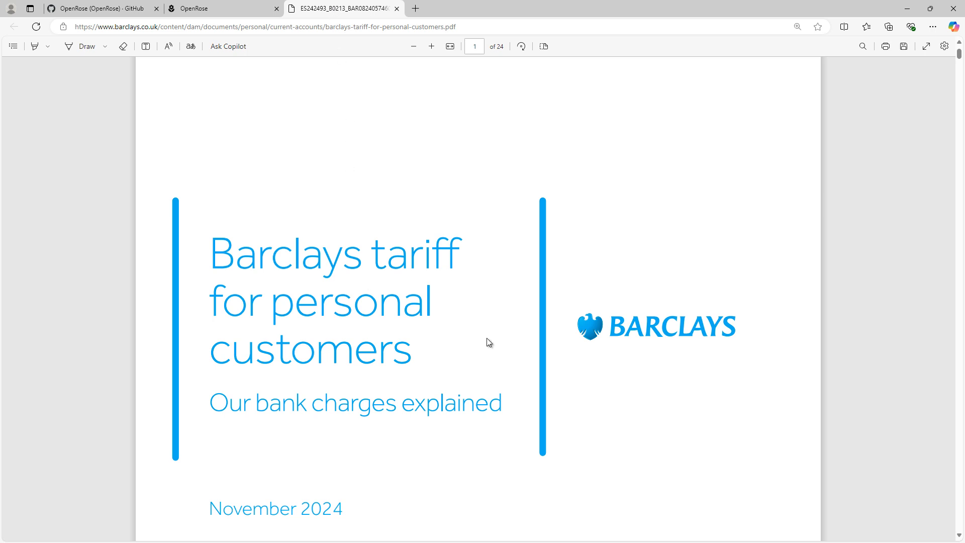
pyautogui.scroll(-3, 487, 338)
pyautogui.scroll(-3, 487, 338)
pyautogui.scroll(-4, 484, 336)
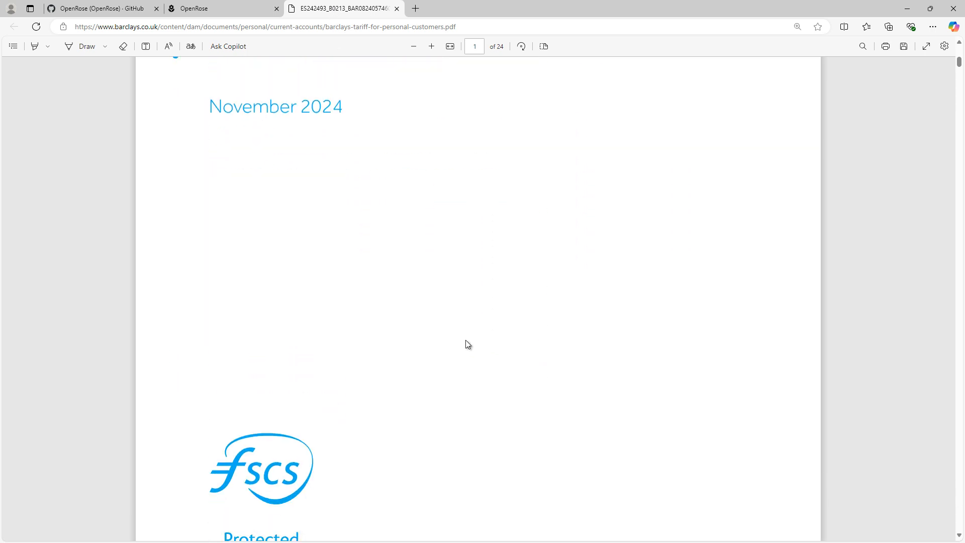
pyautogui.scroll(-4, 465, 341)
pyautogui.scroll(-4, 463, 343)
pyautogui.scroll(-1, 463, 343)
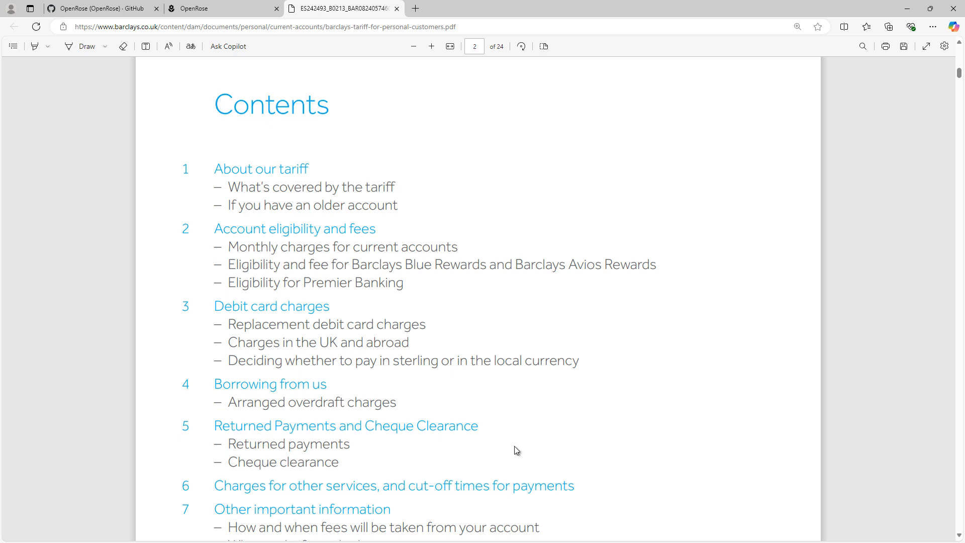
pyautogui.scroll(-5, 366, 252)
pyautogui.scroll(-5, 422, 313)
pyautogui.scroll(-5, 423, 315)
pyautogui.scroll(-3, 420, 308)
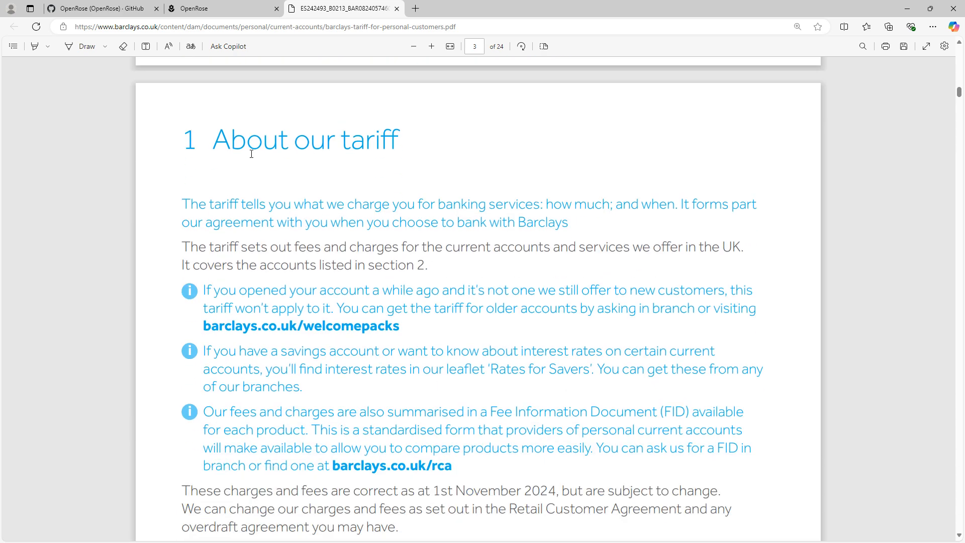
pyautogui.scroll(-1, 323, 259)
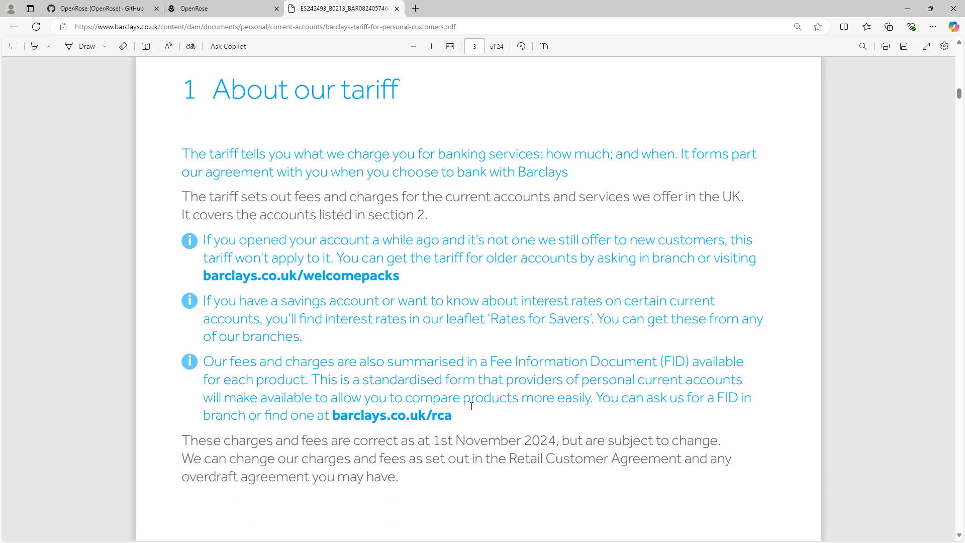
pyautogui.scroll(-5, 471, 405)
pyautogui.scroll(-5, 469, 404)
pyautogui.scroll(-5, 466, 395)
pyautogui.scroll(-5, 467, 395)
pyautogui.scroll(-3, 467, 395)
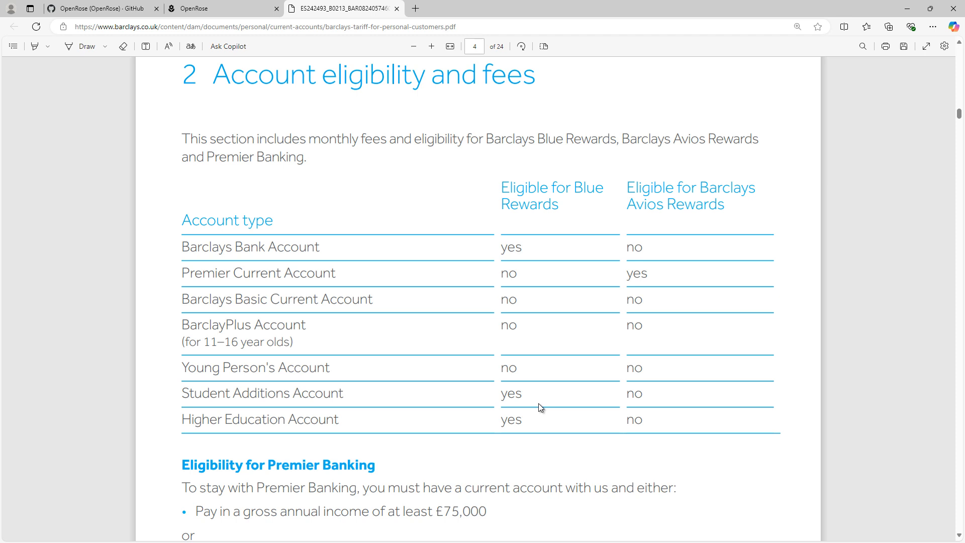
# Return to the OpenRose project page listing its itemz types.
pyautogui.click(195, 10)
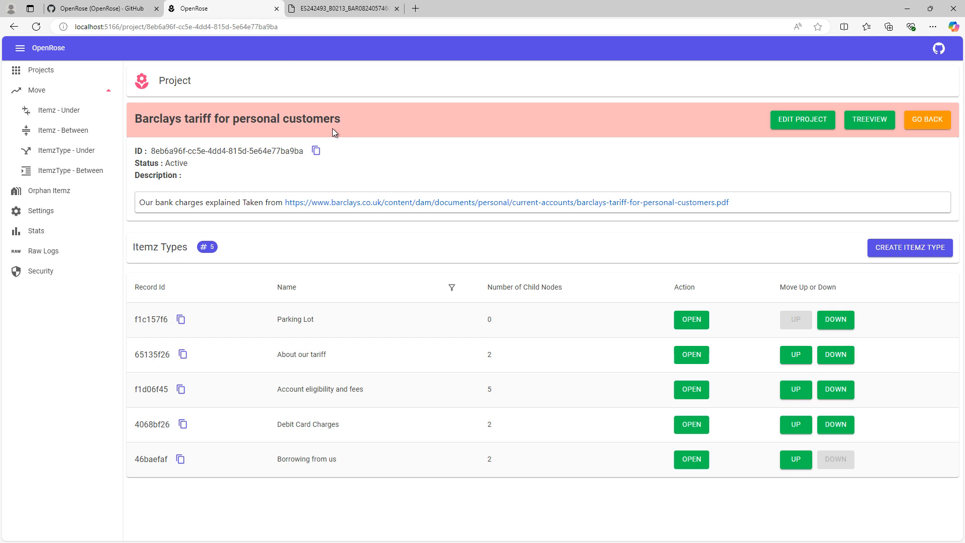
# Open the Account eligibility and fees itemz type from the project page.
pyautogui.click(328, 10)
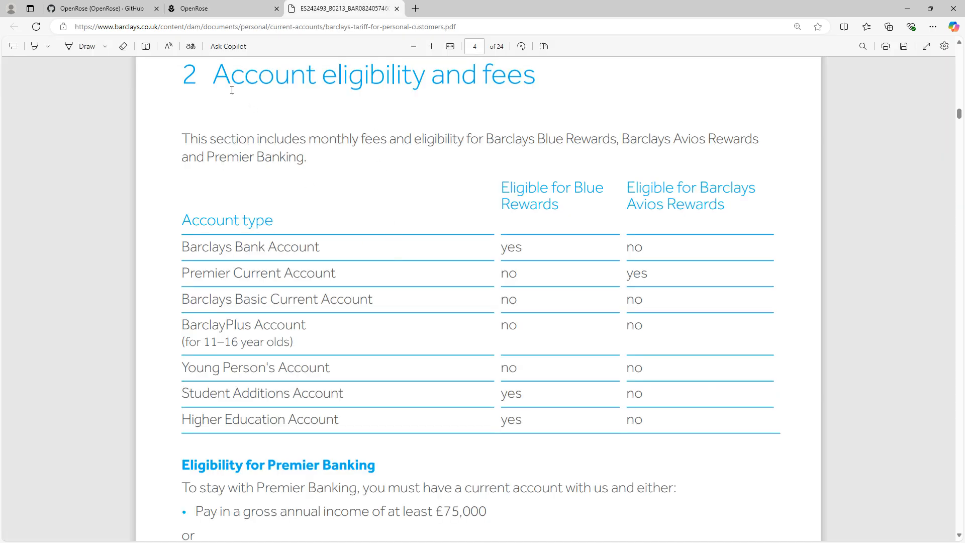
pyautogui.click(218, 9)
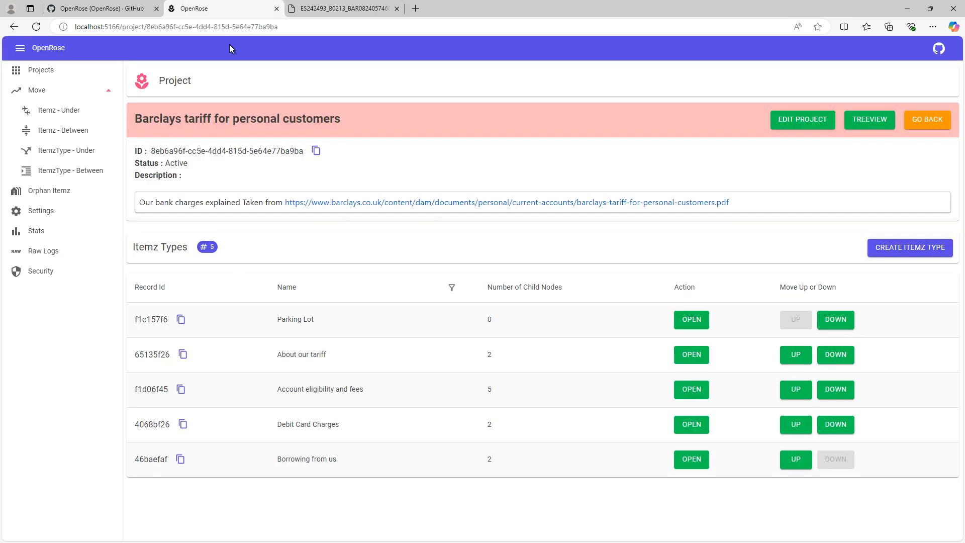
pyautogui.moveTo(350, 395); pyautogui.dragTo(366, 395)
pyautogui.click(399, 394)
pyautogui.click(692, 389)
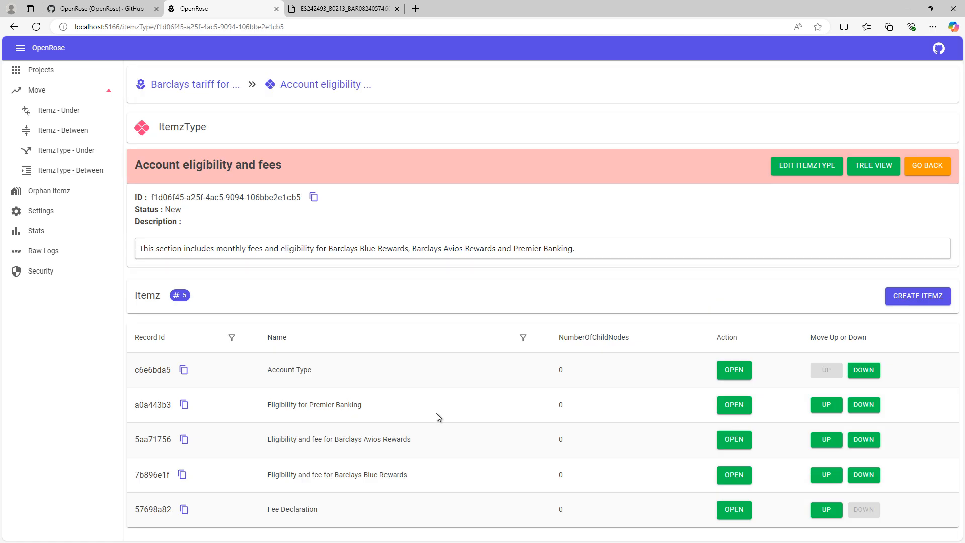
# Highlight the Account Type, Premier Banking and Avios Rewards itemz, then bring the tariff PDF back up.
pyautogui.moveTo(261, 371); pyautogui.dragTo(339, 369)
pyautogui.moveTo(242, 408); pyautogui.dragTo(390, 405)
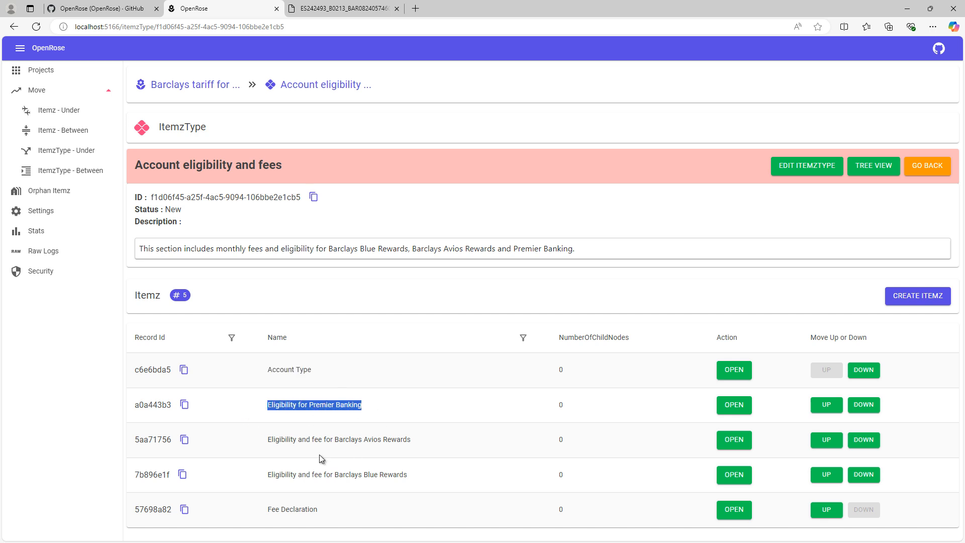
pyautogui.moveTo(249, 449); pyautogui.dragTo(458, 448)
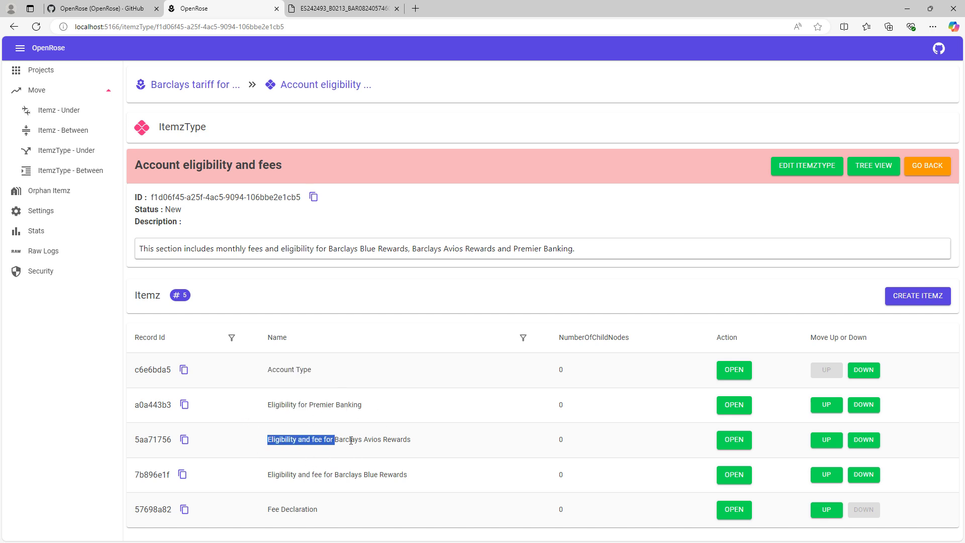
pyautogui.click(457, 444)
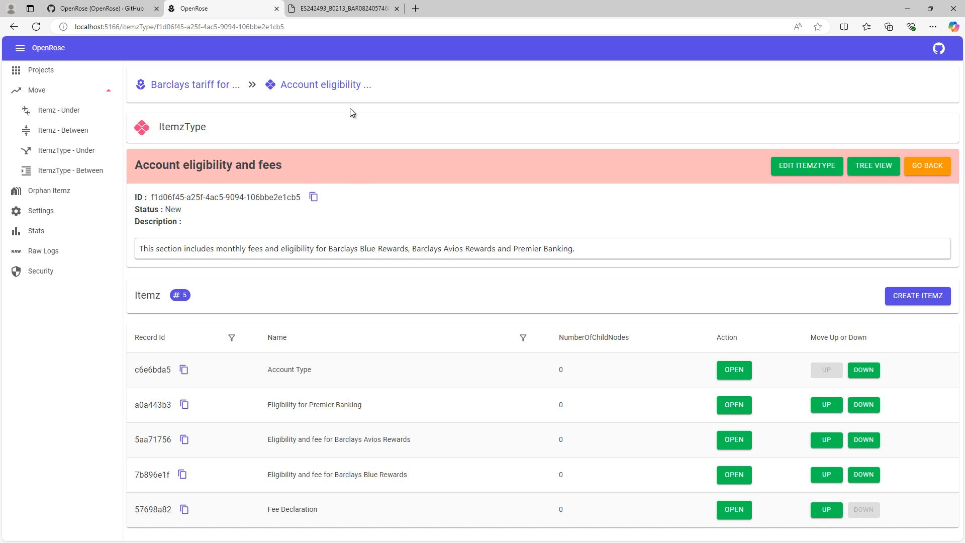
pyautogui.click(340, 8)
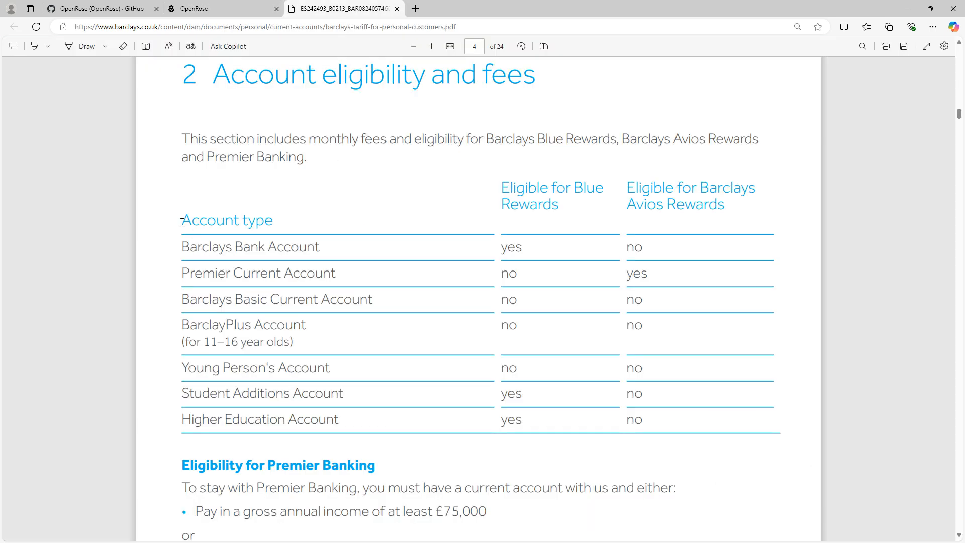
pyautogui.moveTo(182, 220); pyautogui.dragTo(267, 222)
pyautogui.scroll(-2, 286, 241)
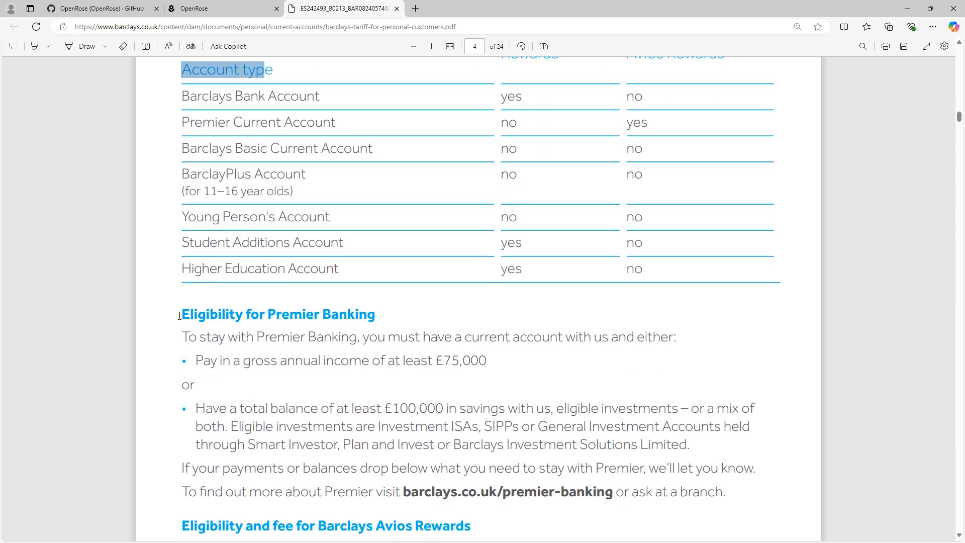
pyautogui.moveTo(181, 314); pyautogui.dragTo(376, 315)
pyautogui.scroll(-3, 325, 355)
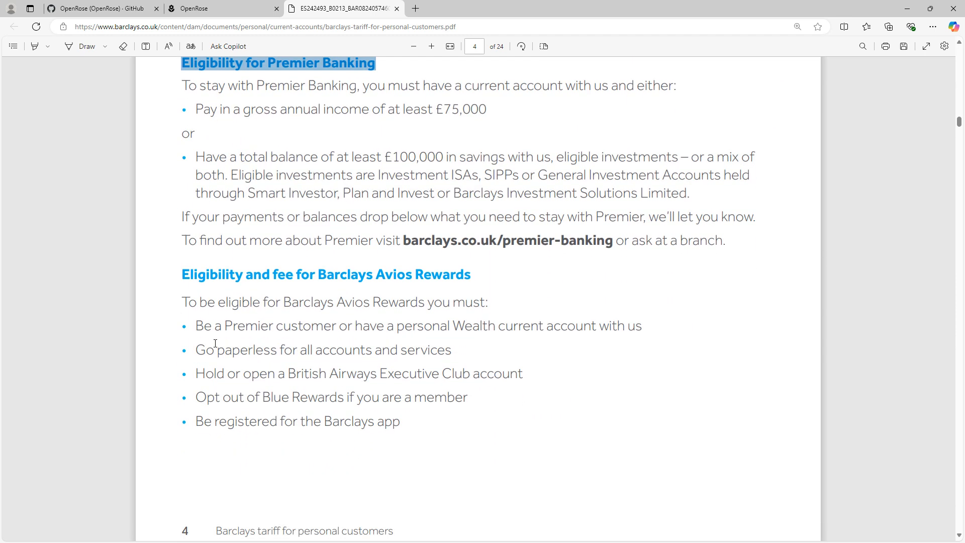
# Highlight the Eligibility and fee for Barclays Avios Rewards heading in the PDF.
pyautogui.moveTo(181, 277); pyautogui.dragTo(471, 276)
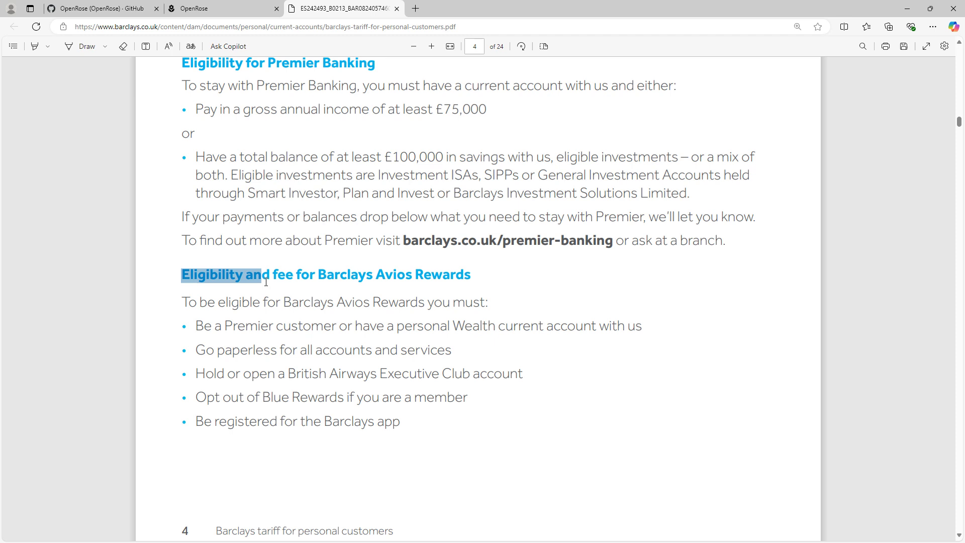
pyautogui.click(418, 356)
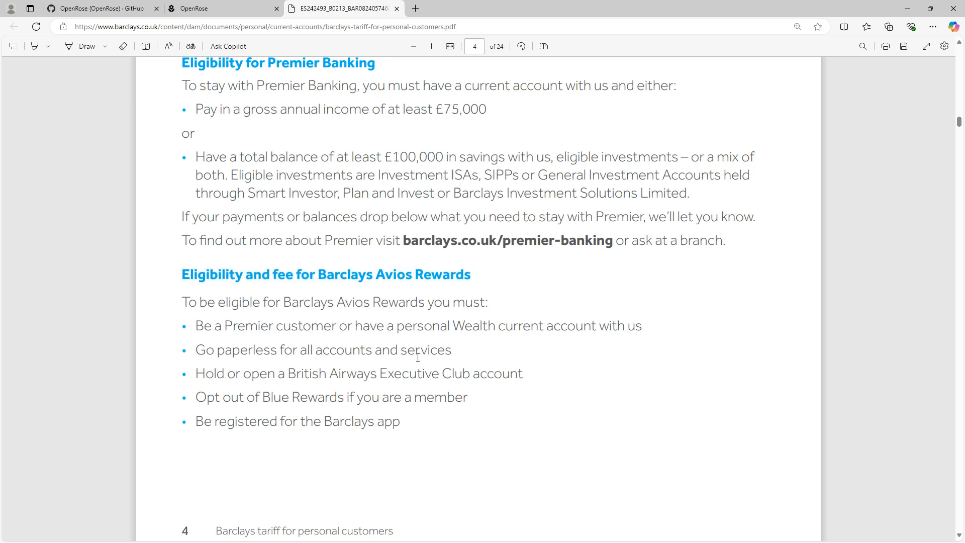
pyautogui.scroll(2, 418, 356)
pyautogui.scroll(2, 418, 357)
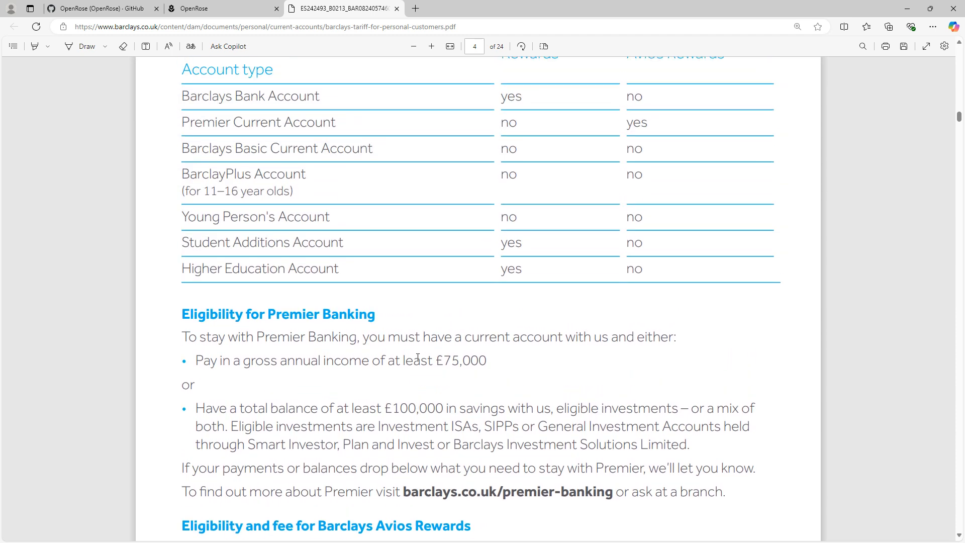
pyautogui.scroll(1, 418, 356)
pyautogui.scroll(1, 418, 356)
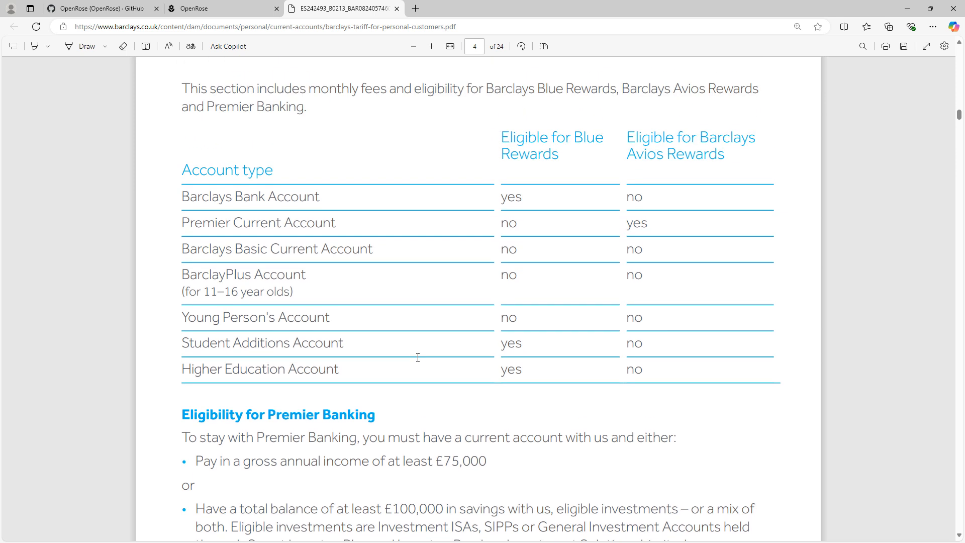
pyautogui.scroll(1, 418, 356)
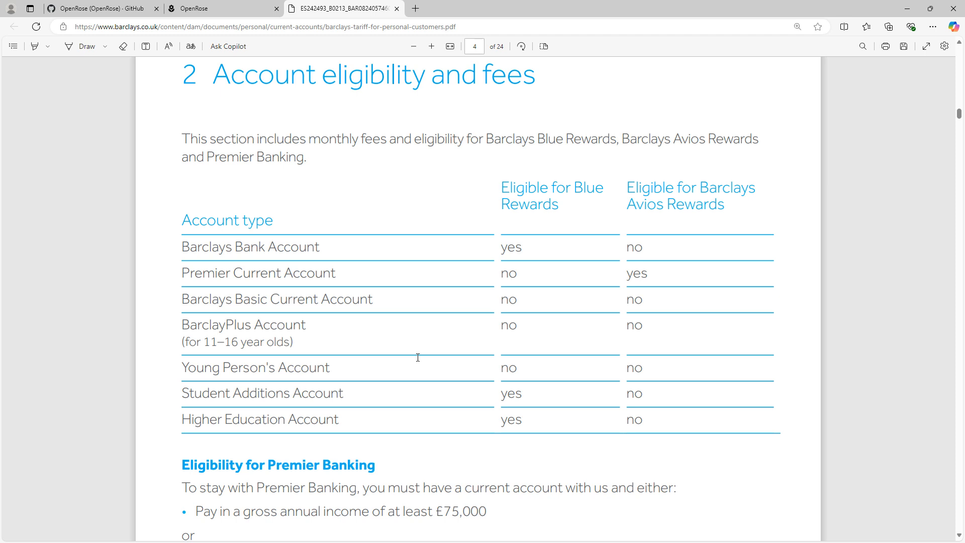
# Open the Account Type itemz showing its eligibility table and compare it with the PDF.
pyautogui.click(213, 7)
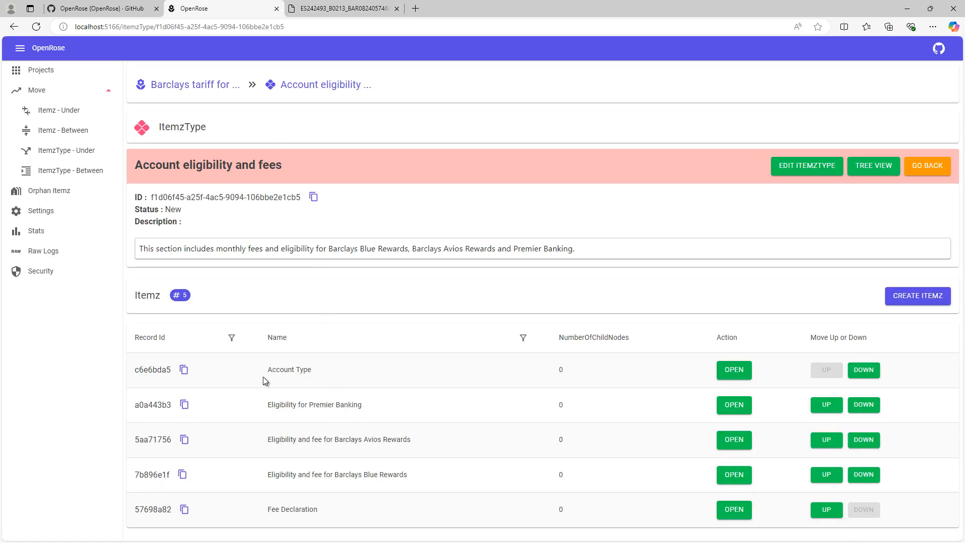
pyautogui.click(733, 369)
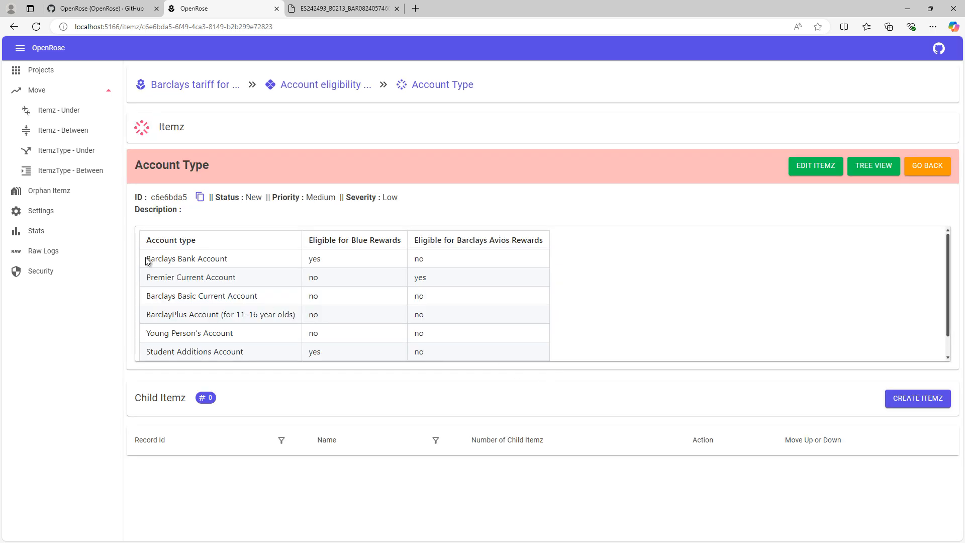
pyautogui.moveTo(147, 261); pyautogui.dragTo(453, 349)
pyautogui.click(451, 349)
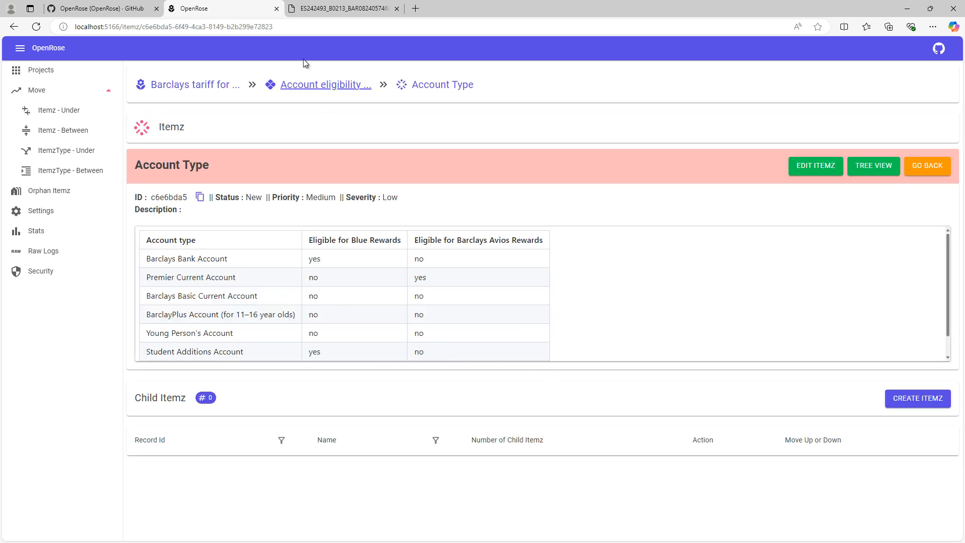
pyautogui.click(318, 8)
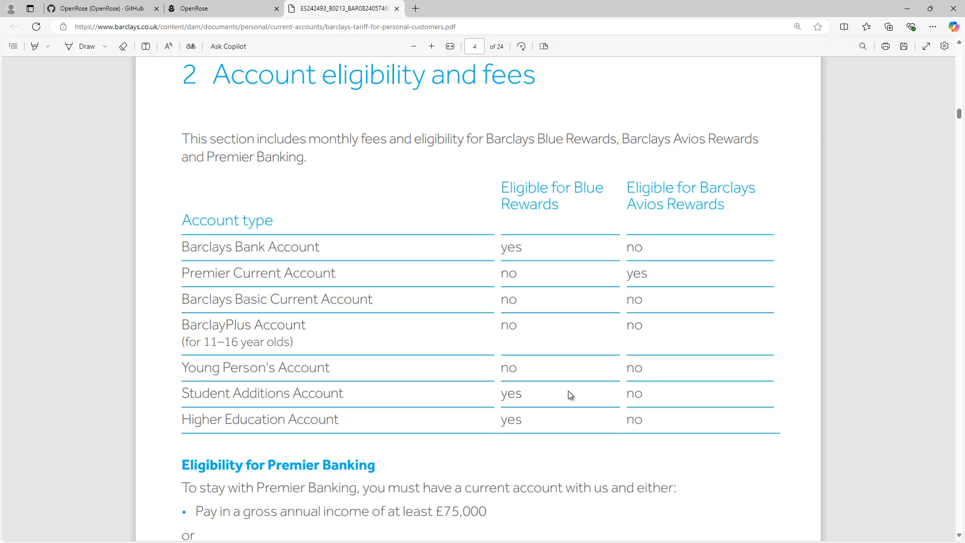
pyautogui.click(212, 9)
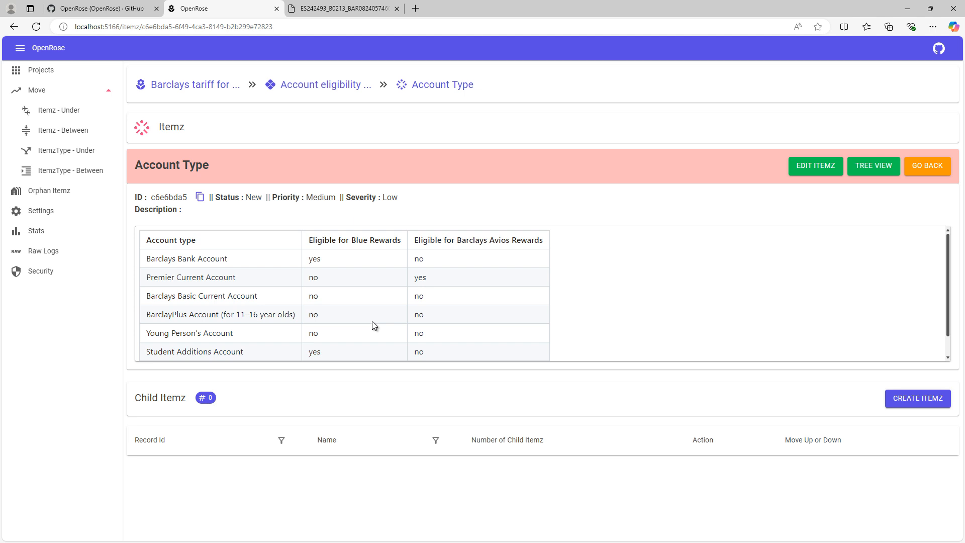
# Edit the Account Type itemz and focus its markdown table description.
pyautogui.click(815, 165)
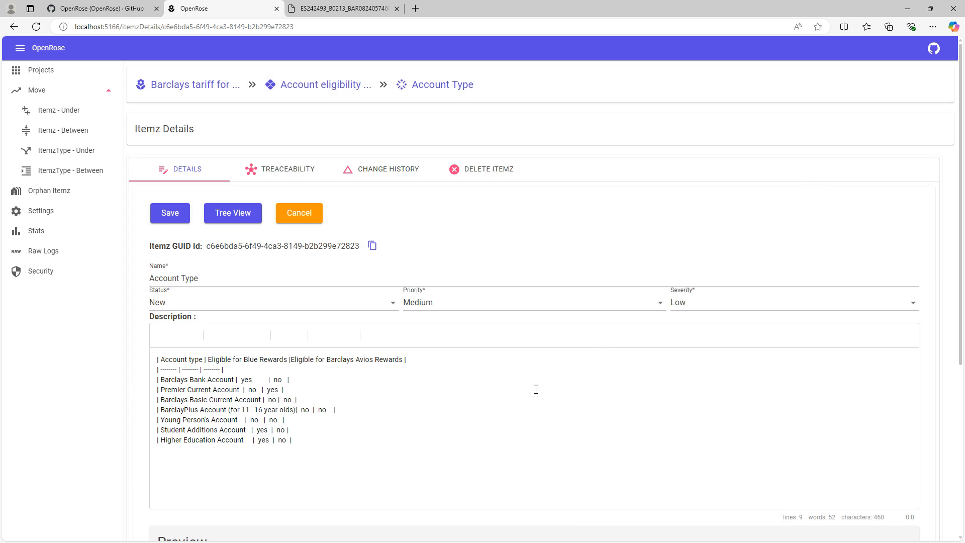
pyautogui.scroll(-2, 340, 433)
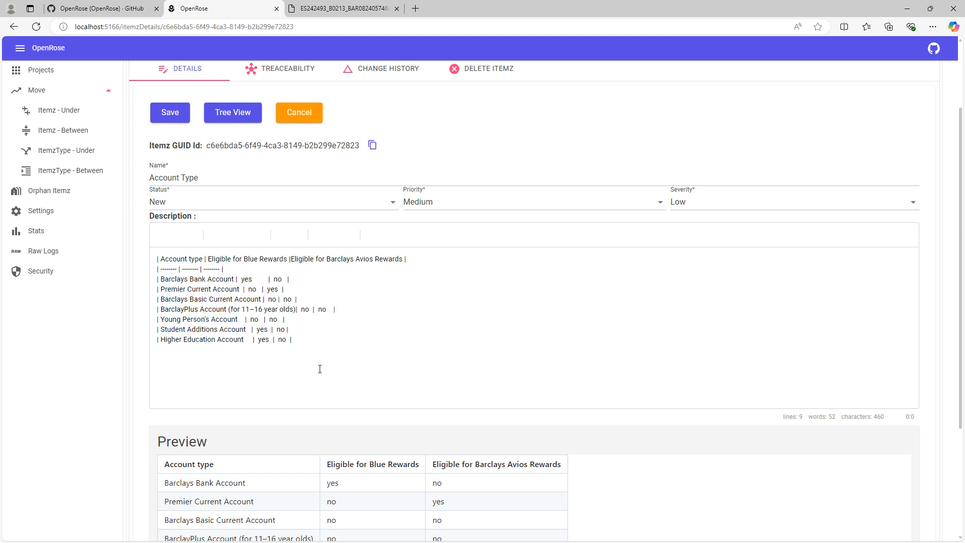
pyautogui.scroll(-2, 319, 368)
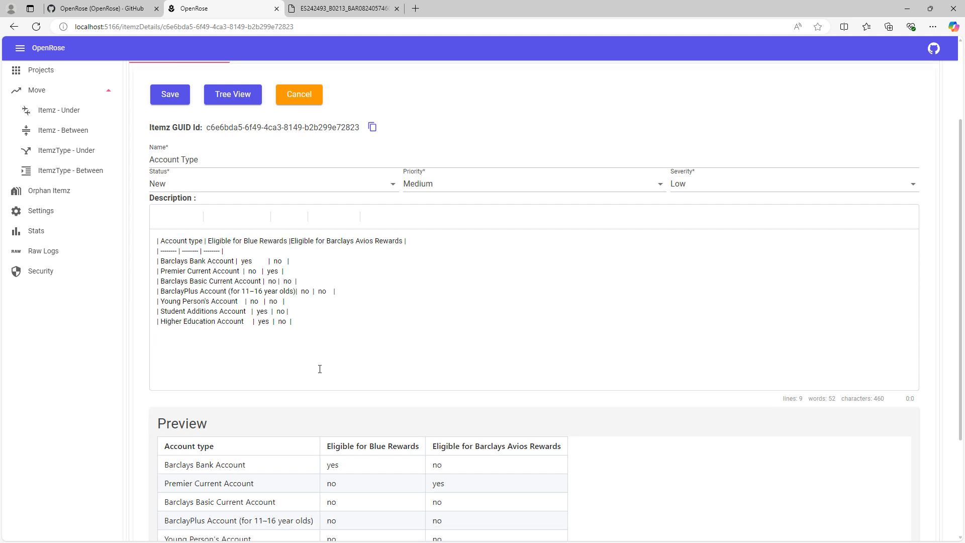
pyautogui.scroll(-2, 319, 369)
pyautogui.scroll(1, 327, 400)
pyautogui.scroll(1, 326, 400)
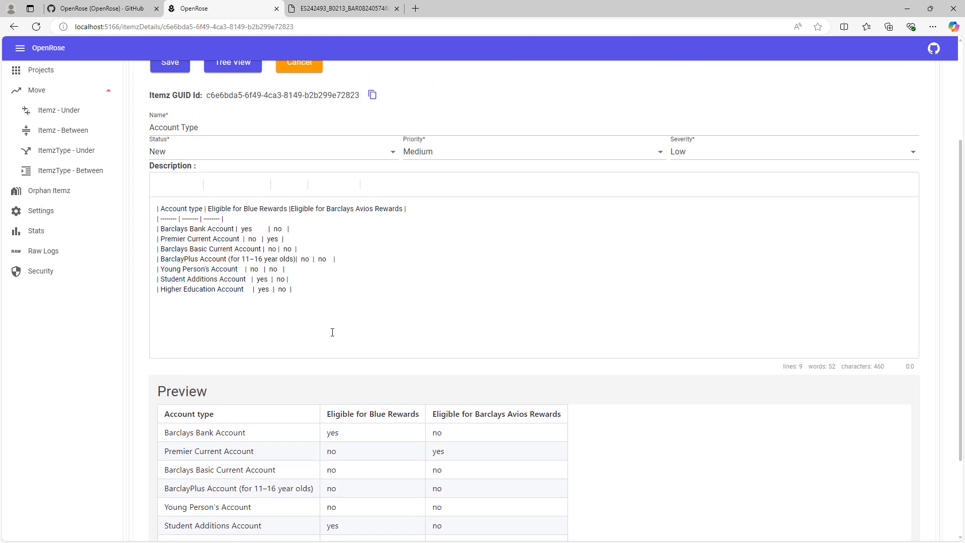
pyautogui.click(330, 322)
pyautogui.scroll(1, 331, 323)
pyautogui.scroll(3, 330, 323)
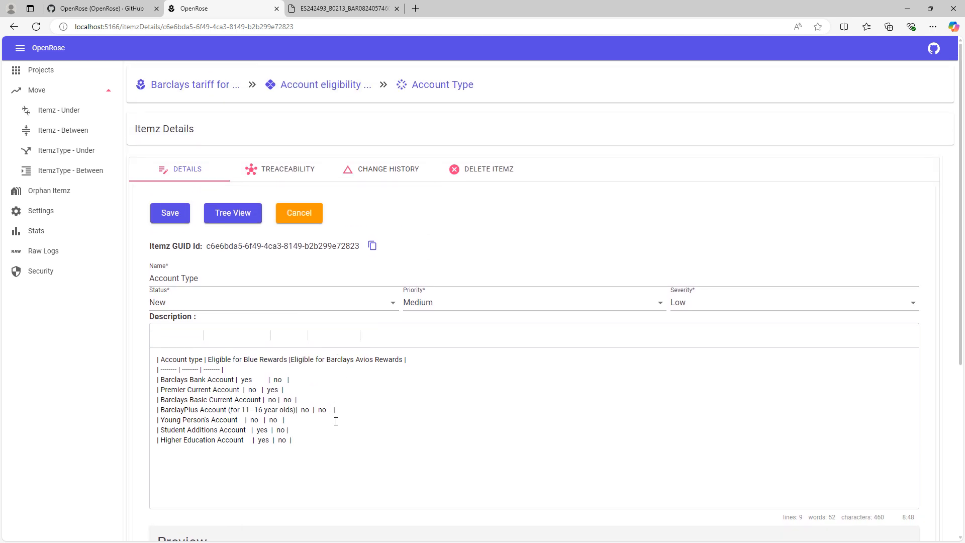
# Go back to the Barclays project page and then to the list of all projects.
pyautogui.click(186, 86)
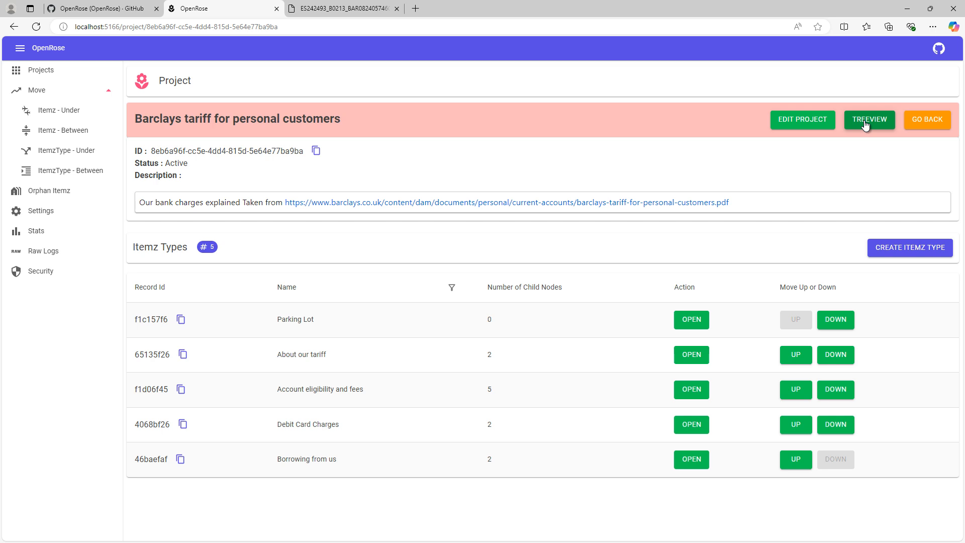
pyautogui.click(41, 70)
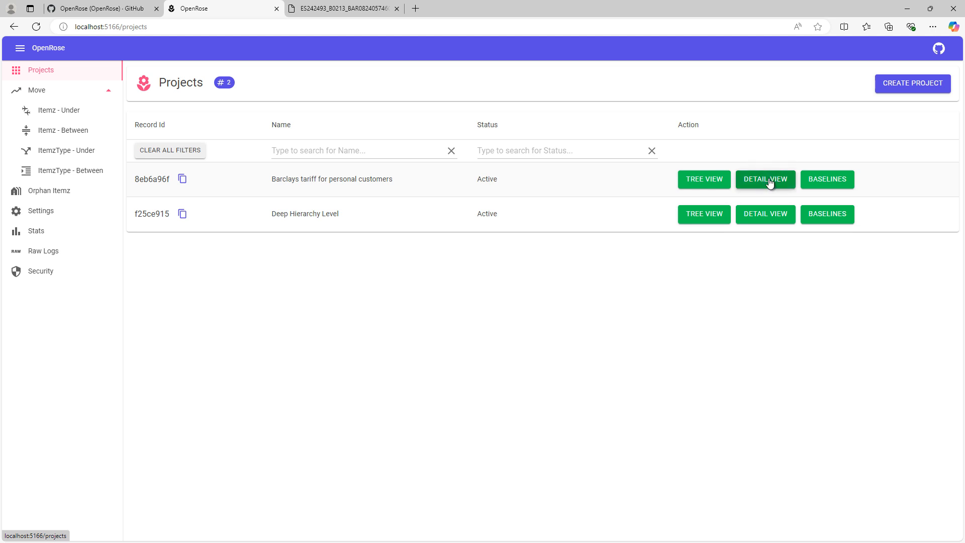
# Show the Barclays project in tree view with every level expanded.
pyautogui.click(704, 179)
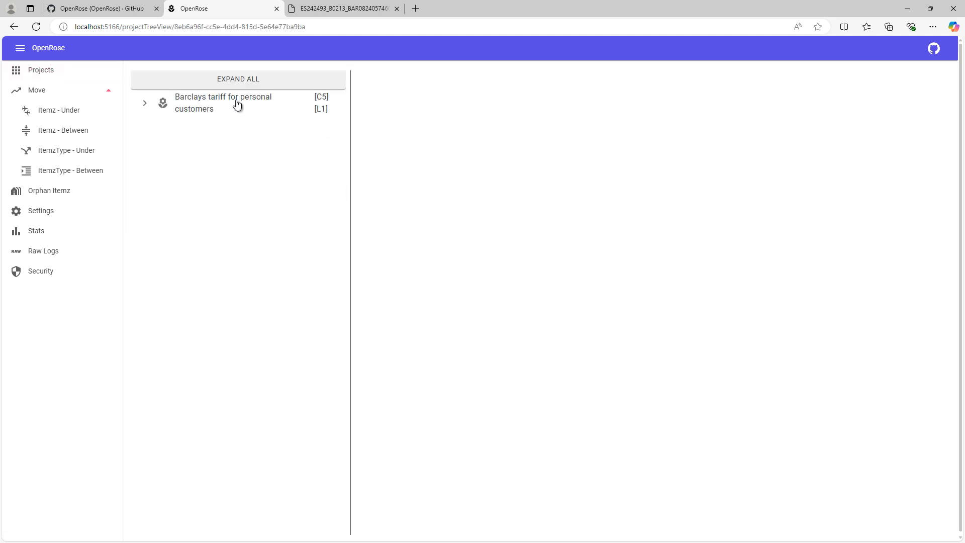
pyautogui.click(238, 78)
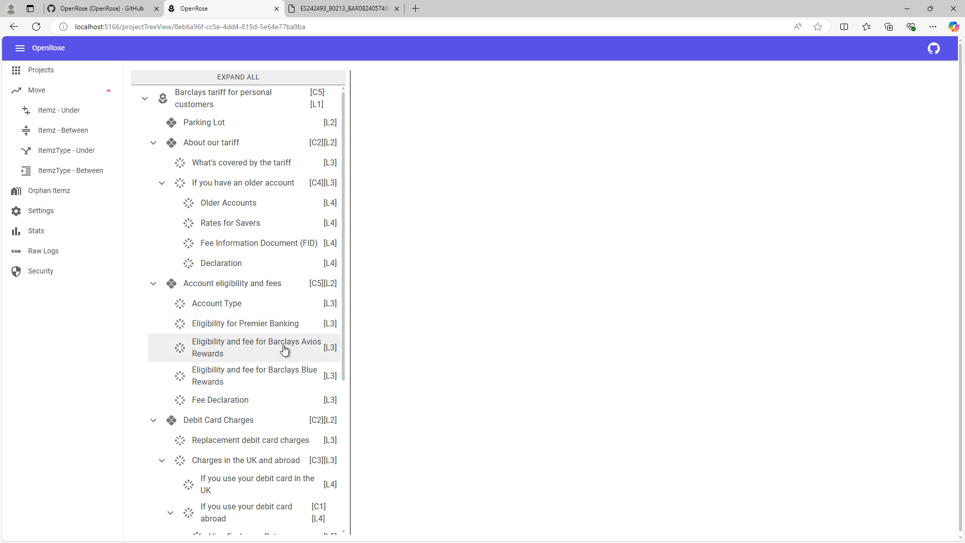
# Show Account Type's details beside the tree and select all of its markdown description.
pyautogui.click(219, 308)
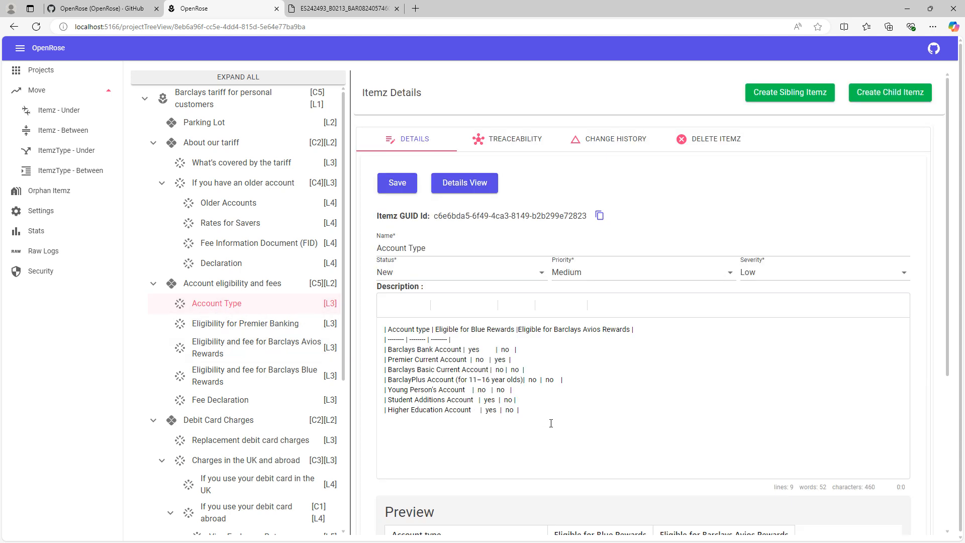
pyautogui.scroll(-2, 550, 423)
pyautogui.click(550, 323)
pyautogui.hotkey('ctrl', 'a')
pyautogui.click(601, 341)
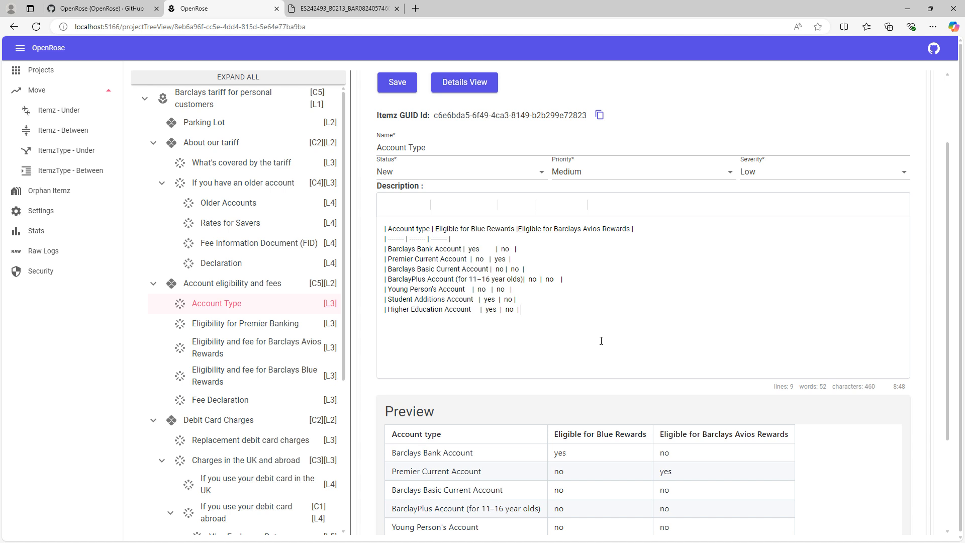
pyautogui.scroll(2, 600, 341)
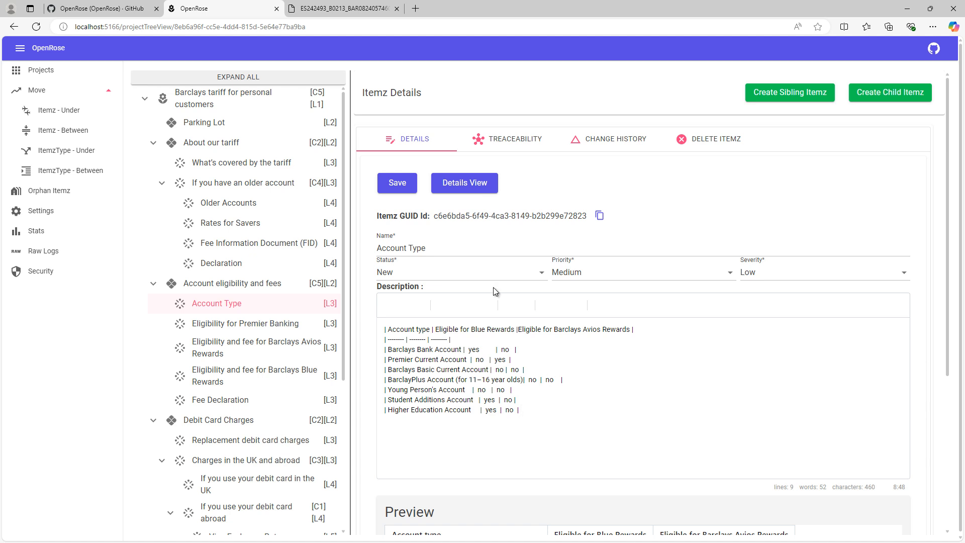
# Review Eligibility for Premier Banking's description, then show the Avios Rewards eligibility itemz's markdown and preview.
pyautogui.click(226, 323)
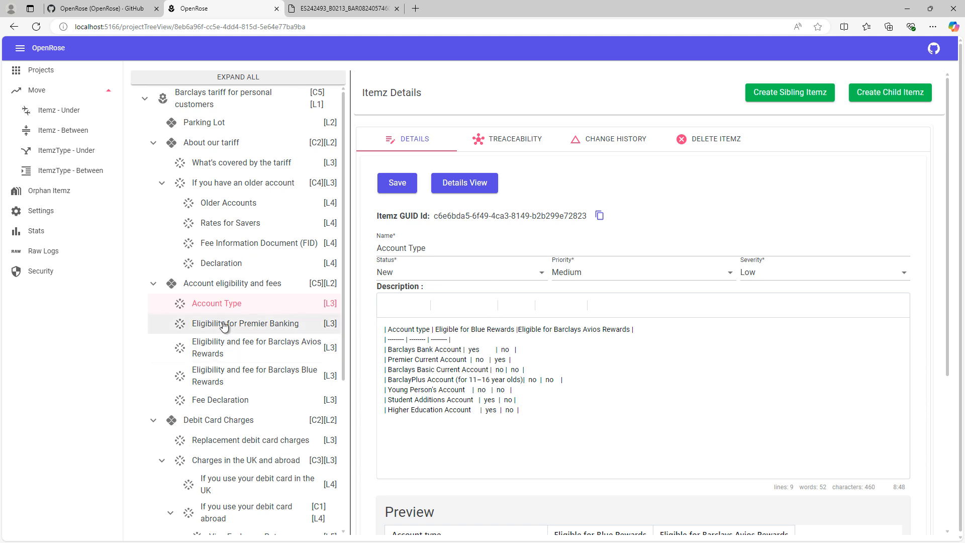
pyautogui.scroll(-1, 569, 365)
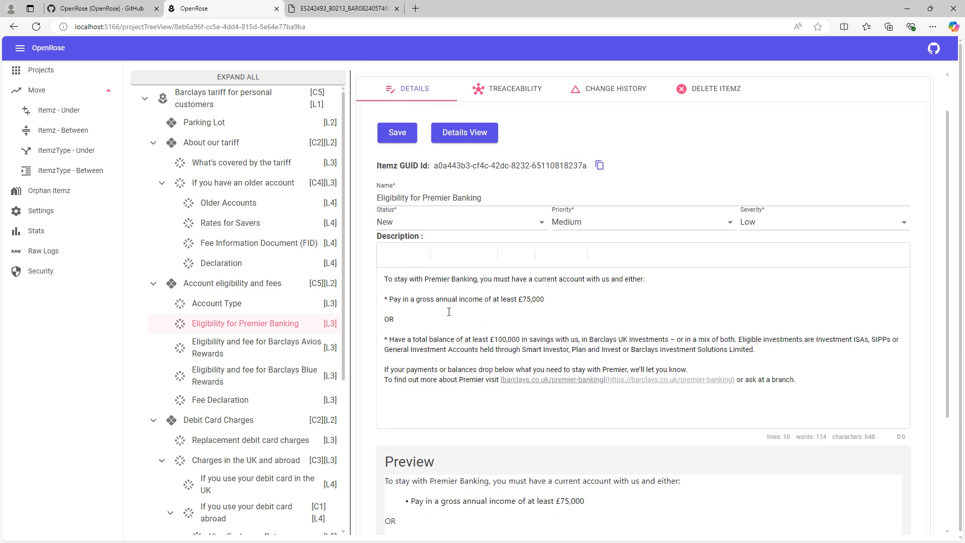
pyautogui.scroll(-1, 456, 323)
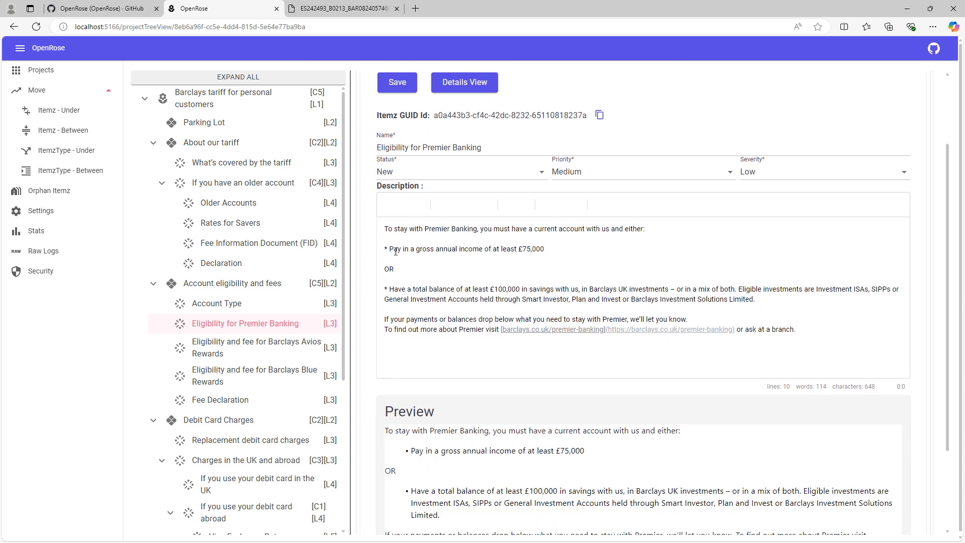
pyautogui.moveTo(383, 228); pyautogui.dragTo(424, 350)
pyautogui.click(424, 349)
pyautogui.scroll(-3, 495, 474)
pyautogui.scroll(-2, 490, 461)
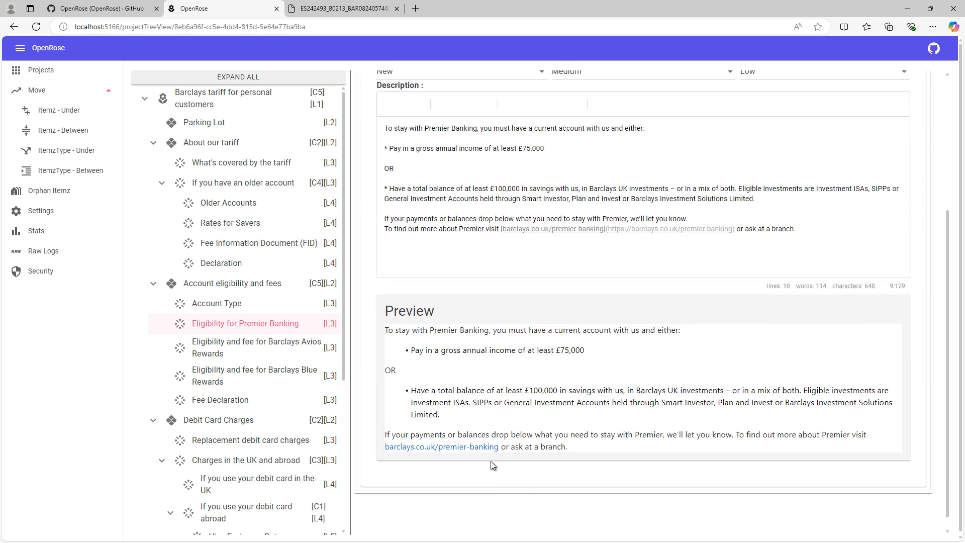
pyautogui.click(236, 351)
pyautogui.scroll(-3, 492, 389)
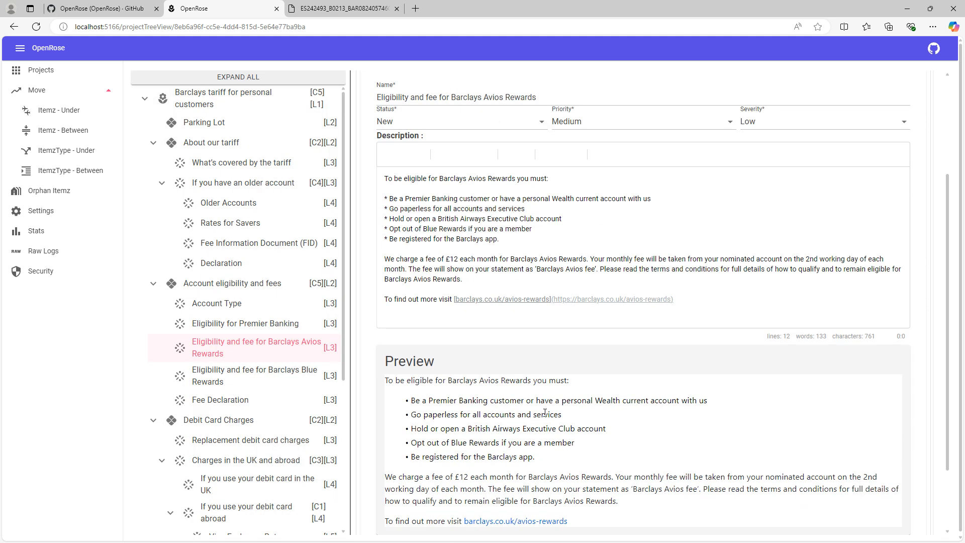
pyautogui.scroll(-3, 491, 388)
pyautogui.scroll(-2, 511, 426)
pyautogui.scroll(5, 512, 426)
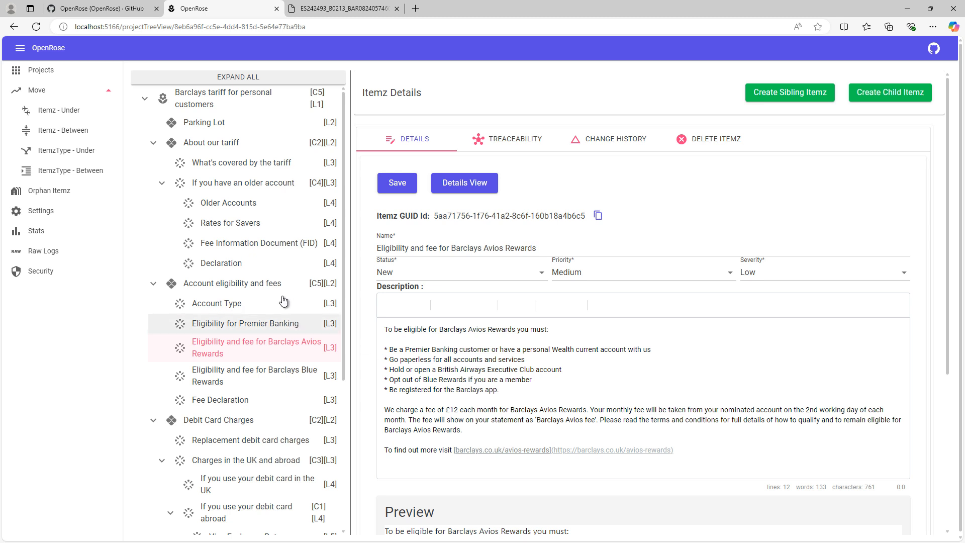
# Show What's covered by the tariff's traceability, highlighting its child trace to Eligibility for Premier Banking.
pyautogui.click(236, 163)
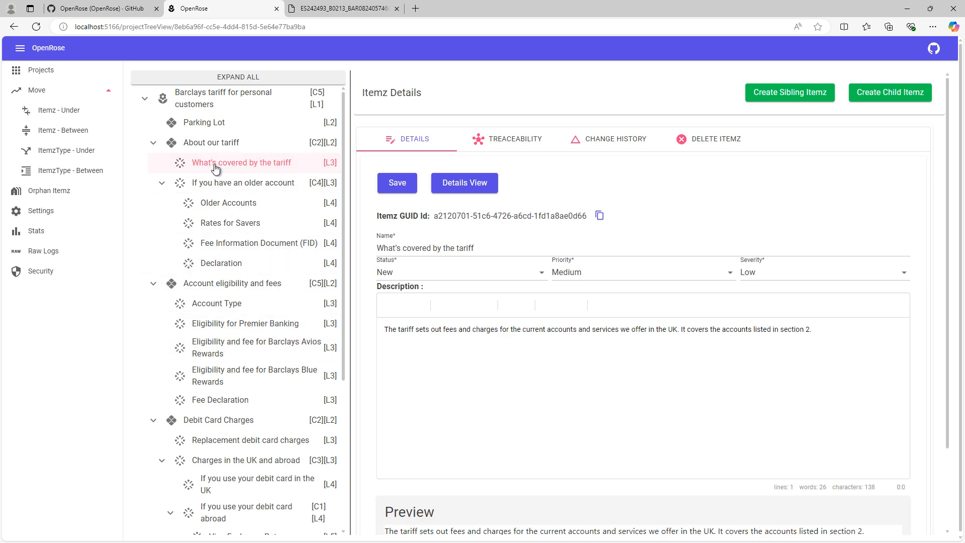
pyautogui.click(525, 142)
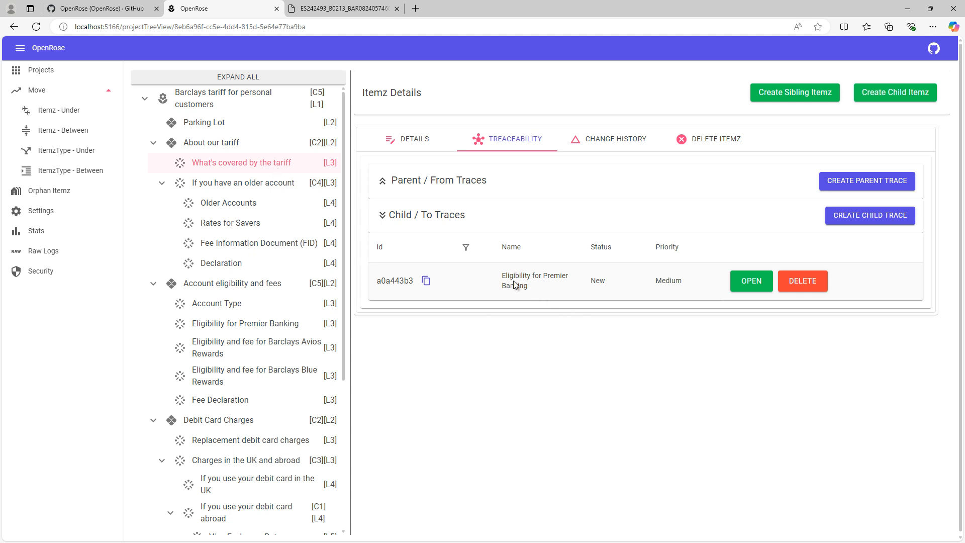
pyautogui.moveTo(501, 274); pyautogui.dragTo(544, 292)
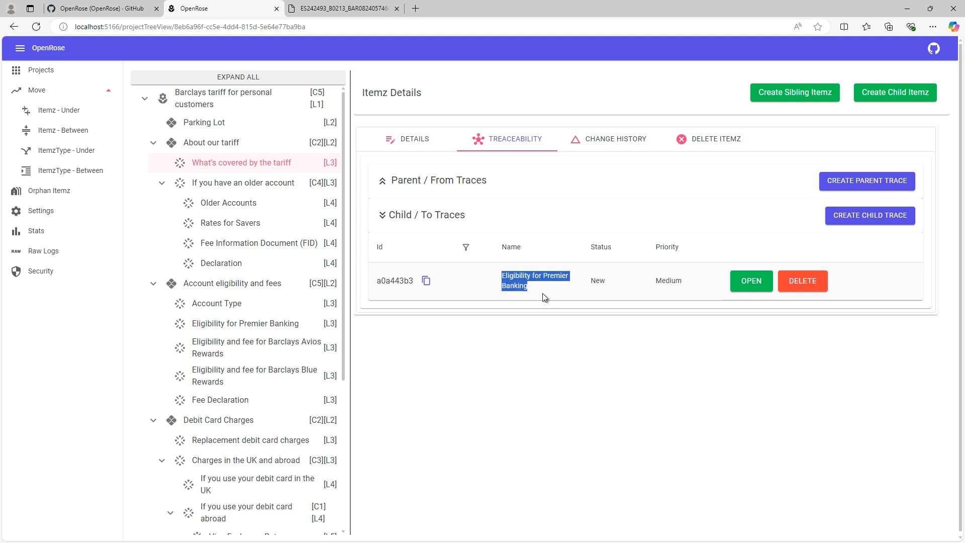
pyautogui.click(542, 294)
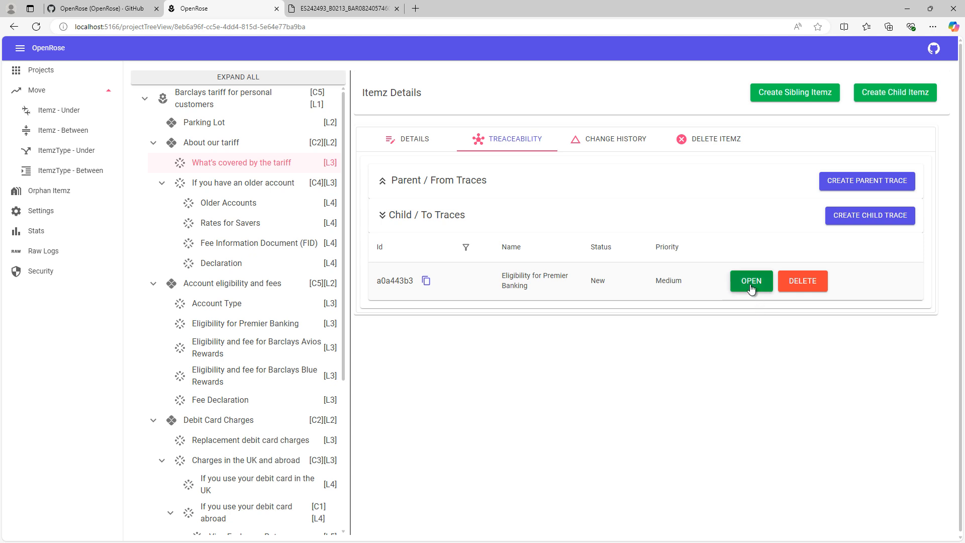
pyautogui.moveTo(388, 219); pyautogui.dragTo(466, 219)
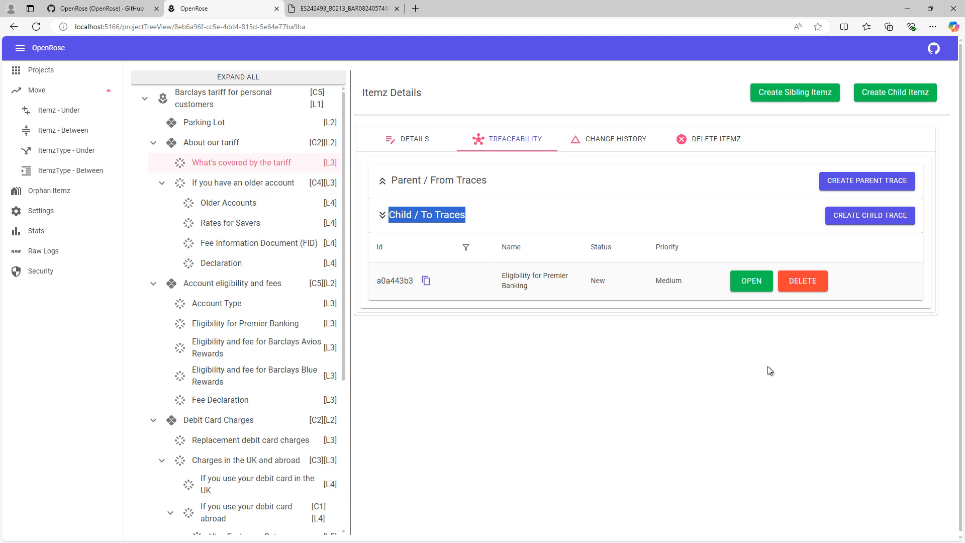
# Follow the child trace to Eligibility for Premier Banking, review its parent trace, and return to What's covered by the tariff.
pyautogui.click(751, 285)
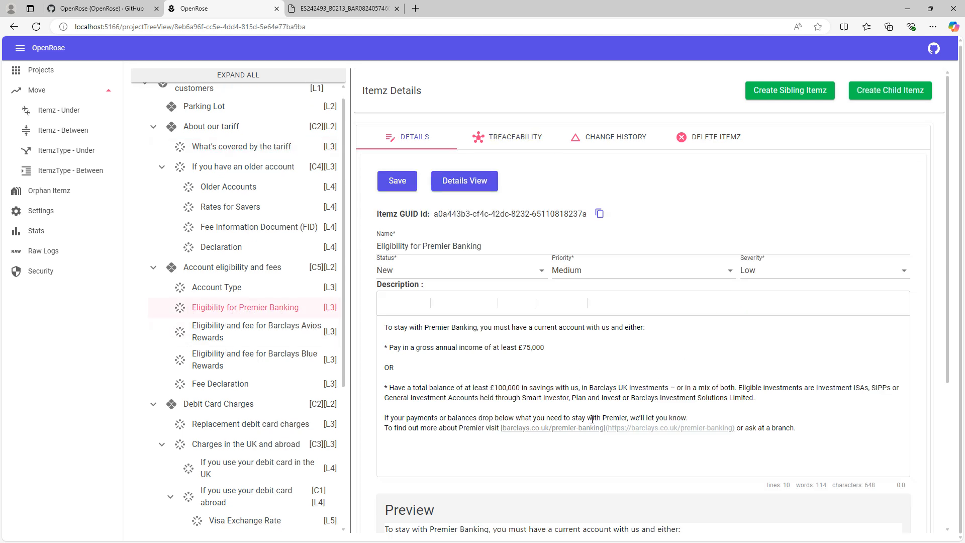
pyautogui.scroll(-2, 548, 447)
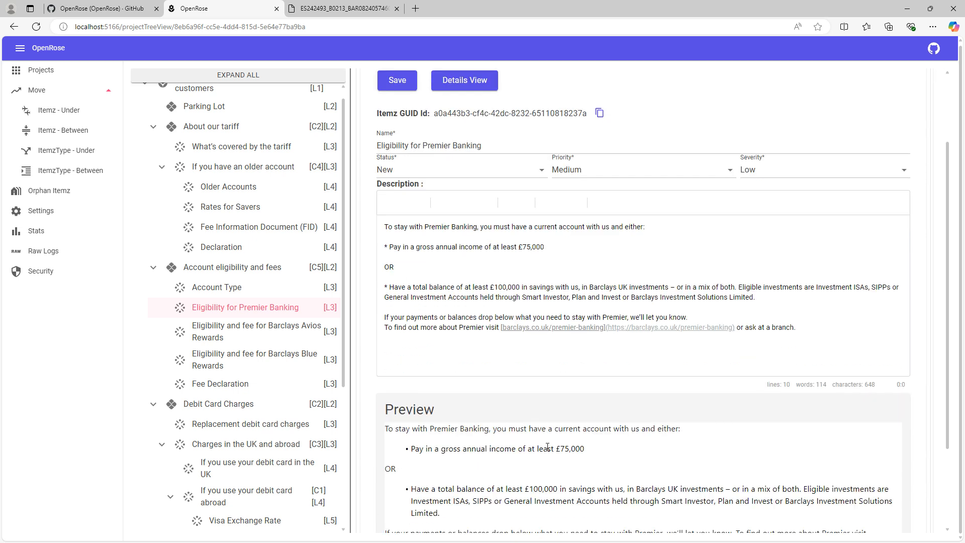
pyautogui.scroll(2, 548, 447)
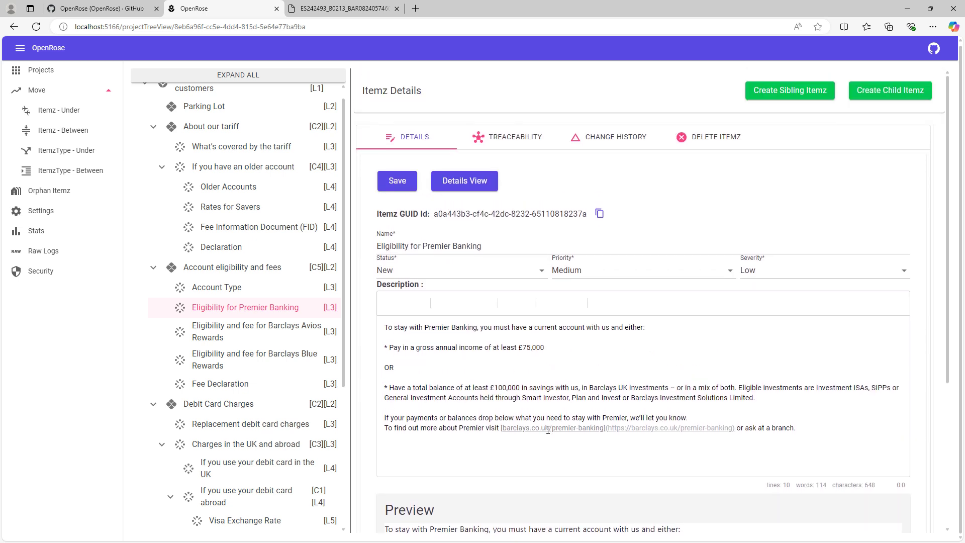
pyautogui.click(507, 137)
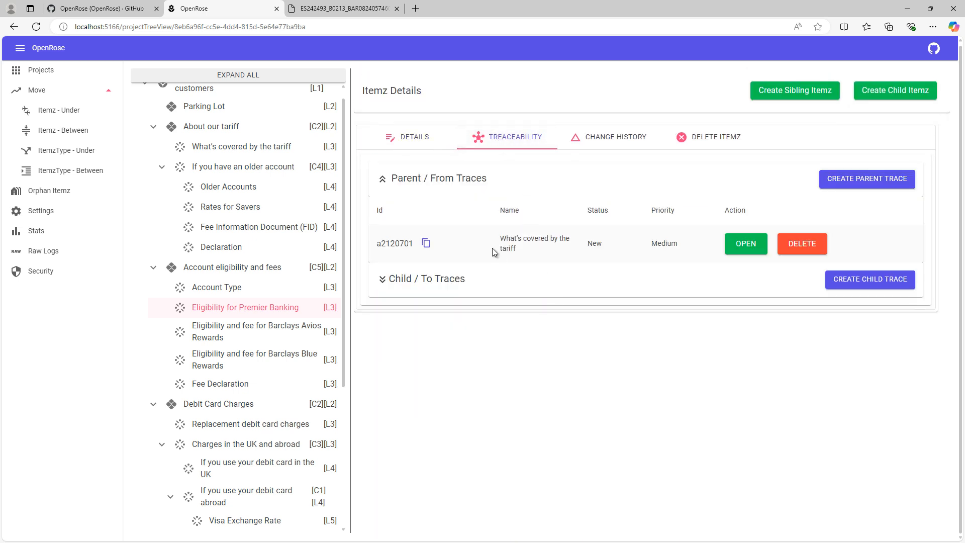
pyautogui.moveTo(490, 245); pyautogui.dragTo(561, 254)
pyautogui.click(561, 255)
pyautogui.moveTo(394, 180); pyautogui.dragTo(490, 180)
pyautogui.click(523, 258)
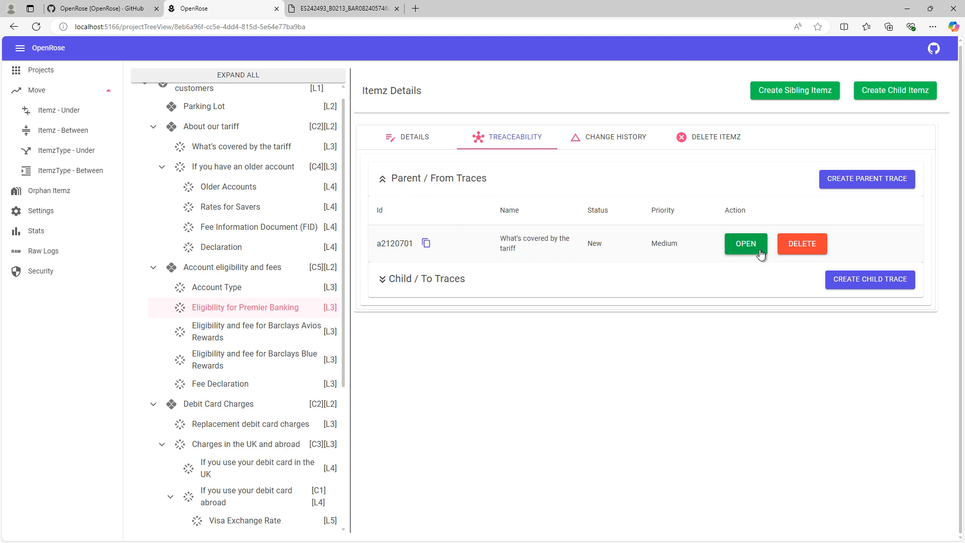
pyautogui.click(746, 244)
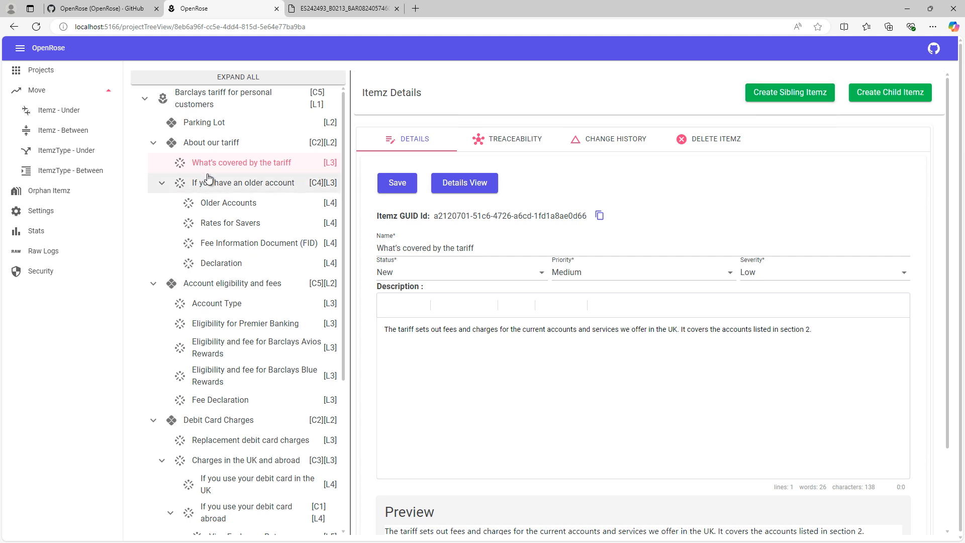
# Create a child itemz 'New Itemz' under What's covered by the tariff and focus its description.
pyautogui.click(920, 97)
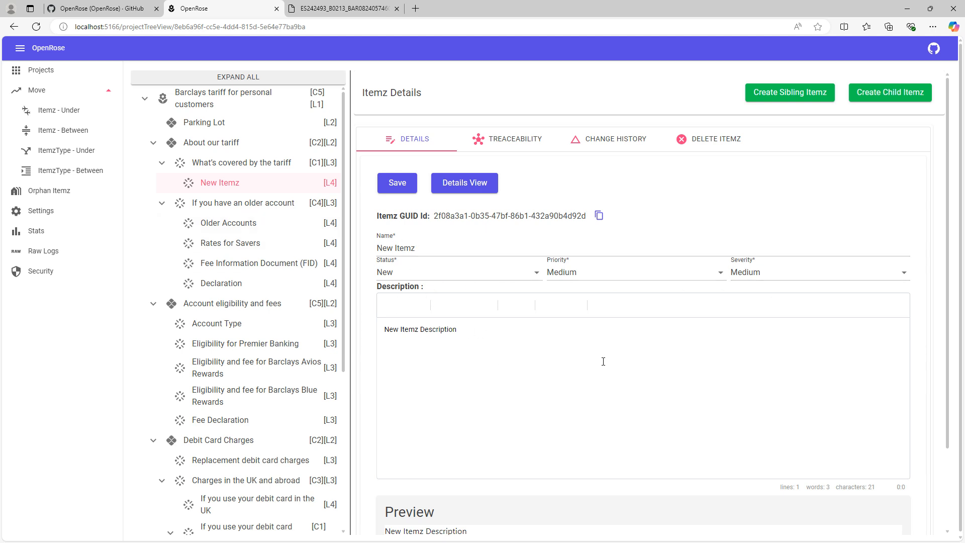
pyautogui.click(567, 371)
# Set New Itemz's status to Approved, save it, and verify the New-to-Approved entry in change history.
pyautogui.click(536, 272)
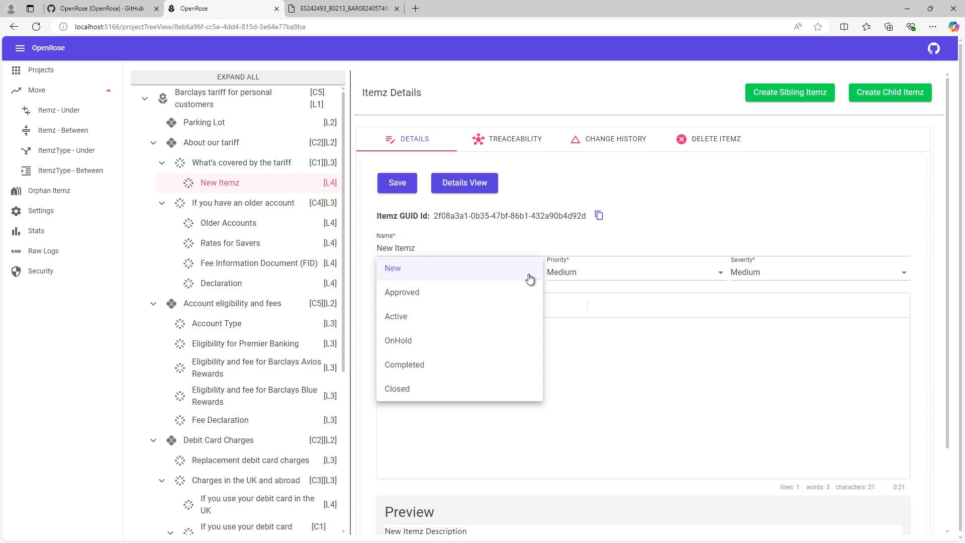
pyautogui.click(446, 294)
pyautogui.click(396, 183)
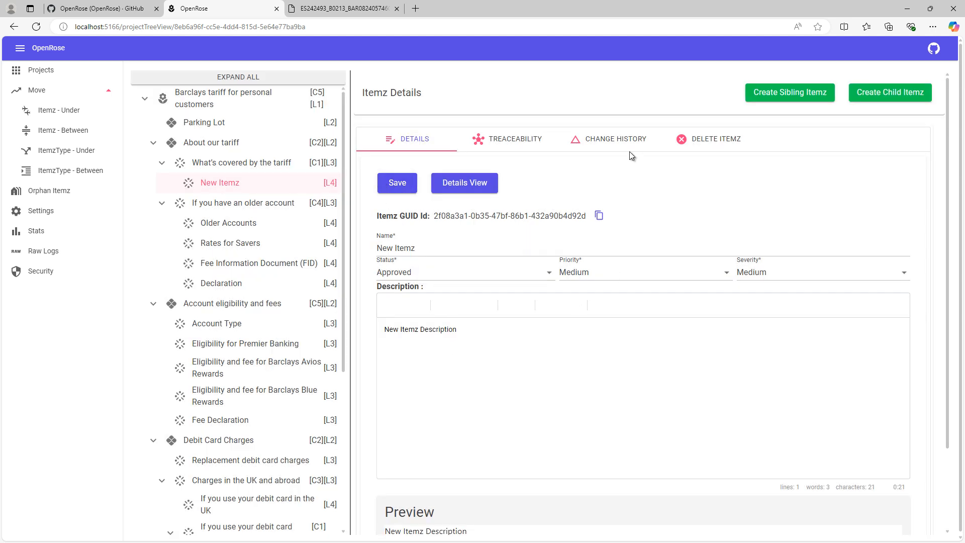
pyautogui.click(616, 139)
pyautogui.moveTo(494, 206); pyautogui.dragTo(554, 208)
pyautogui.moveTo(648, 206); pyautogui.dragTo(744, 208)
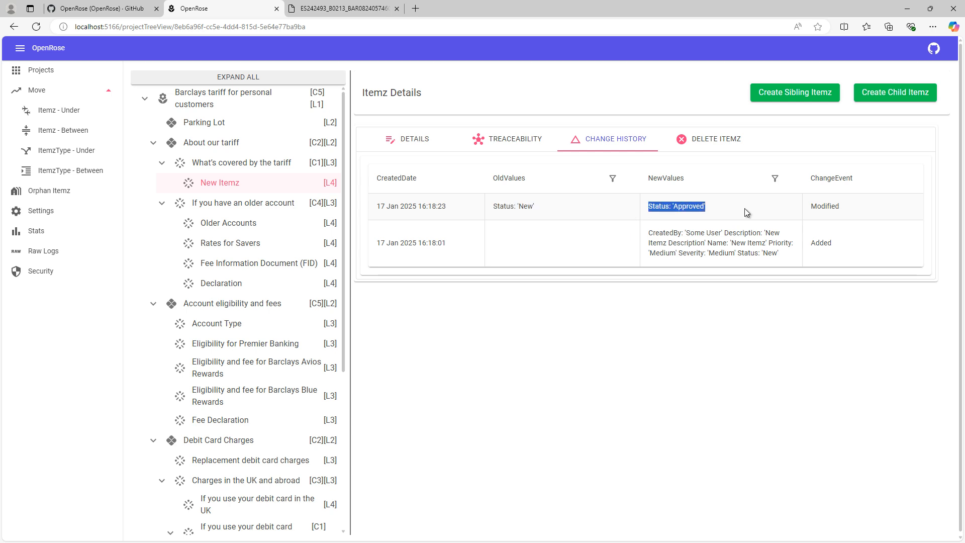
pyautogui.click(745, 209)
# Return to New Itemz's details and review its description text.
pyautogui.click(417, 140)
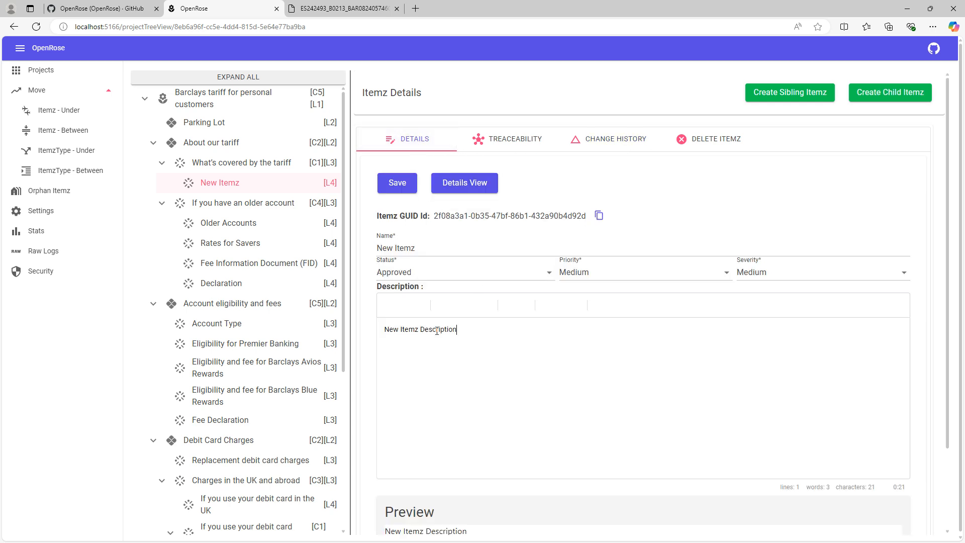
pyautogui.tripleClick(420, 329)
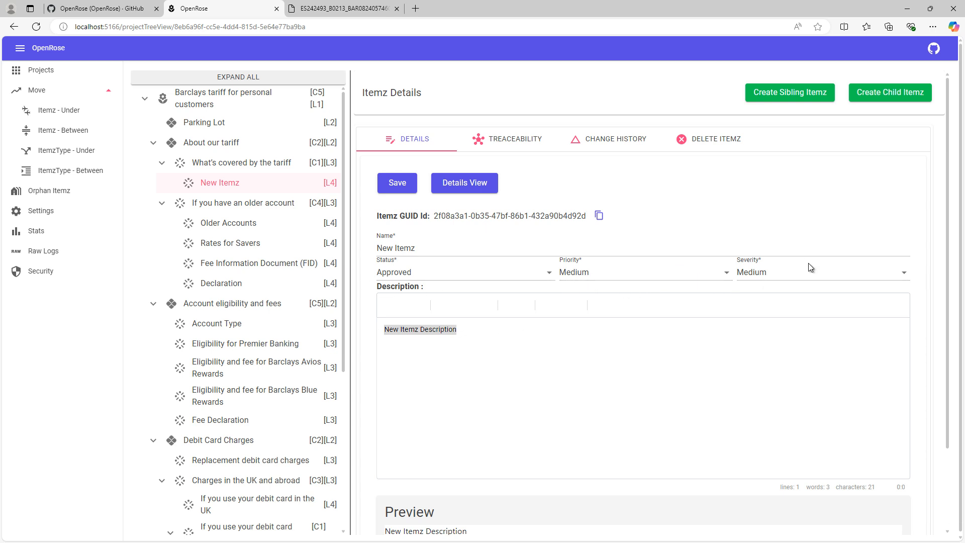
pyautogui.click(495, 353)
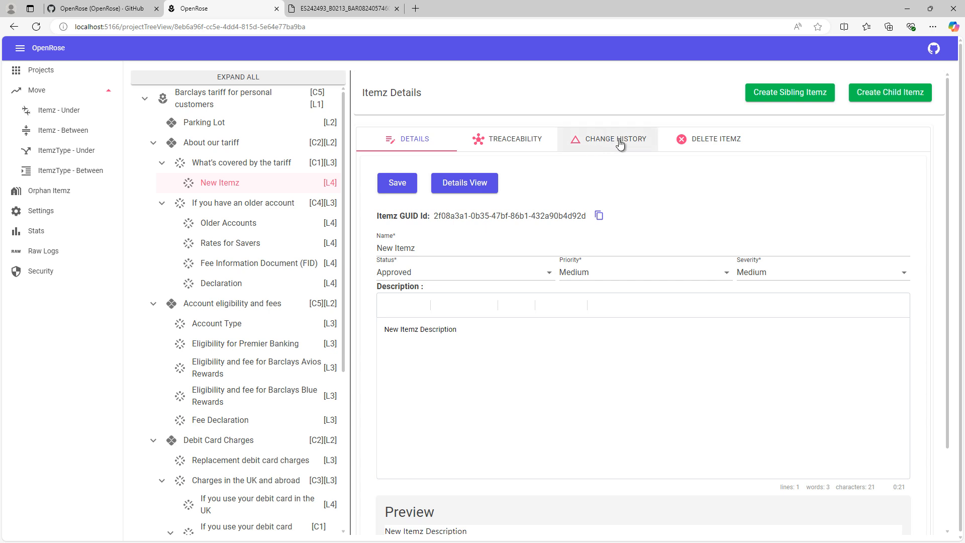
# Delete New Itemz via the danger zone and confirm, leaving What's covered by the tariff childless.
pyautogui.click(700, 144)
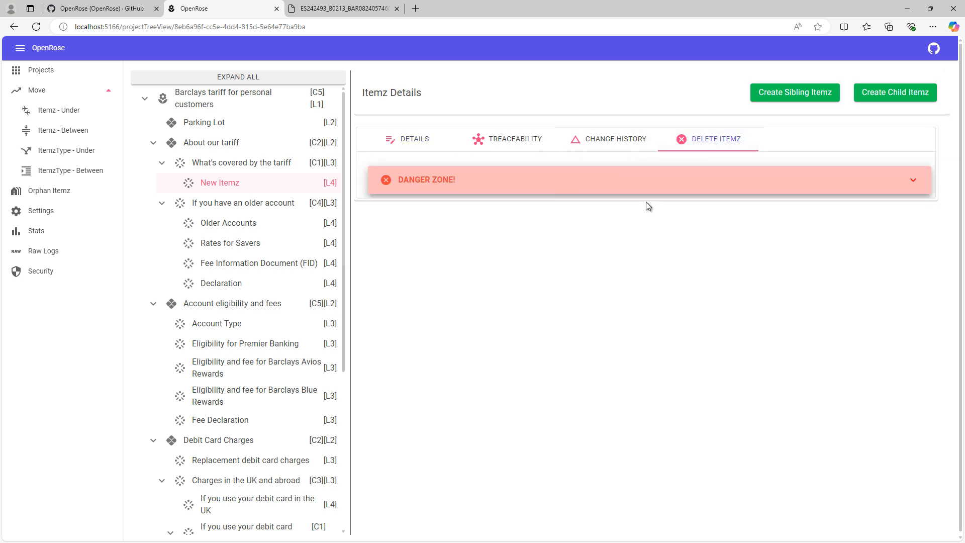
pyautogui.click(491, 179)
pyautogui.click(432, 241)
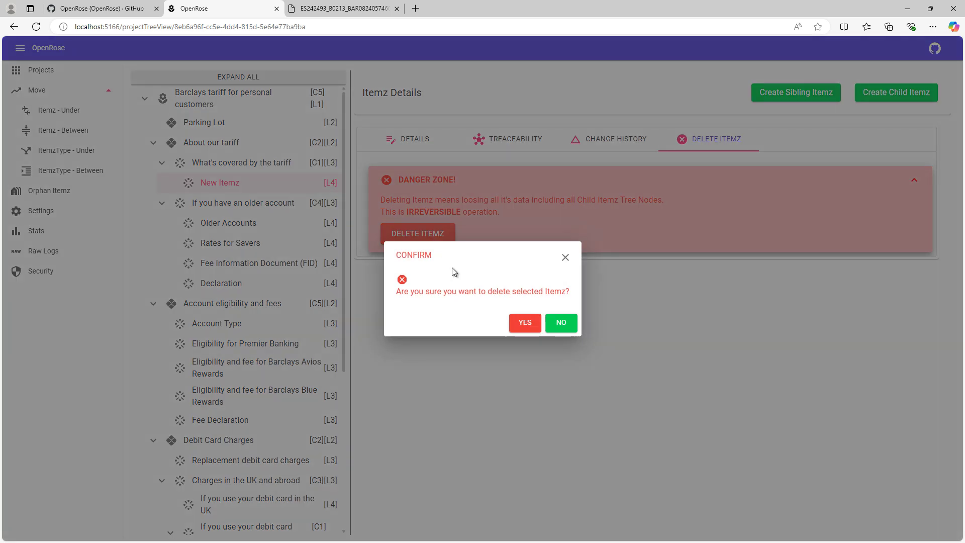
pyautogui.click(526, 323)
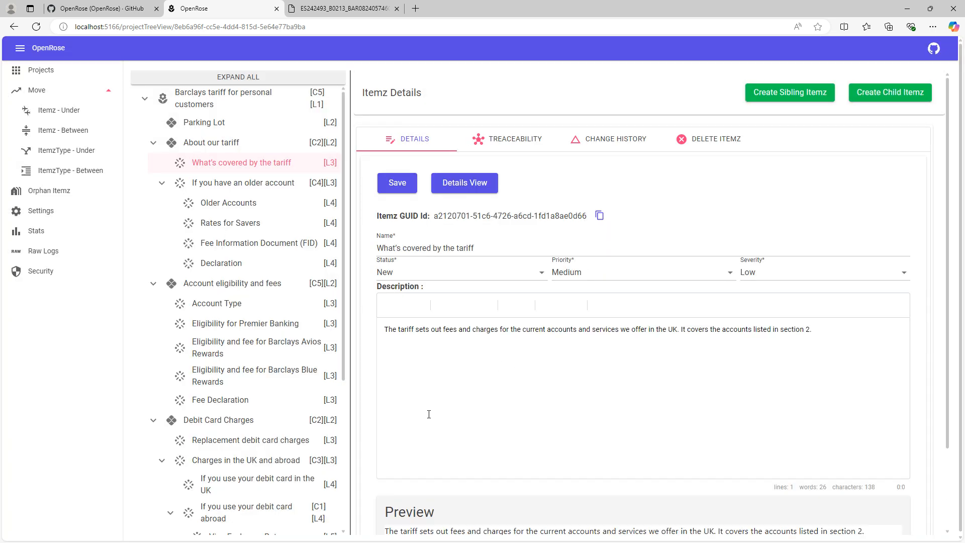